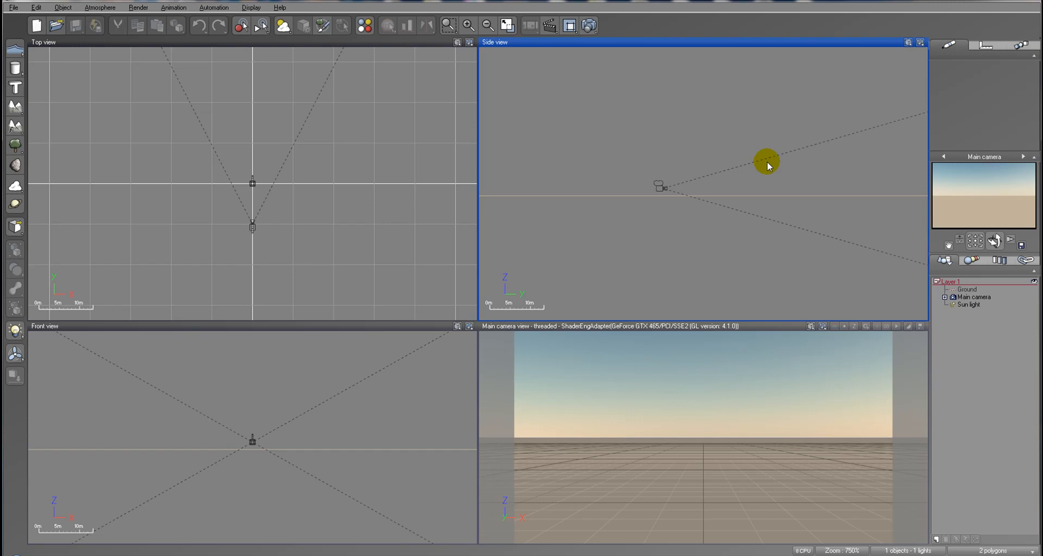
left_click_drag(1042, 59, 572, 46)
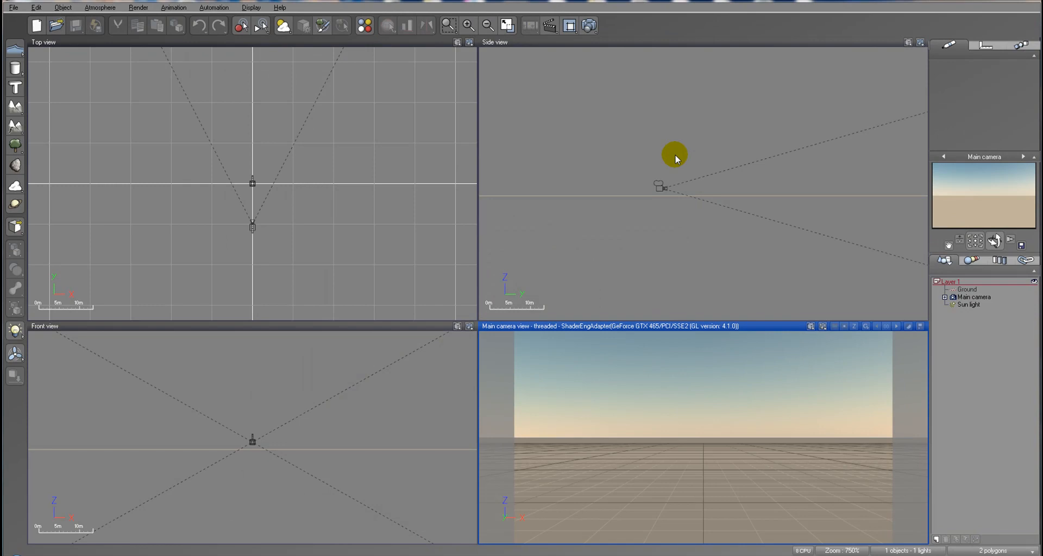
right_click_drag(675, 154, 637, 201)
right_click_drag(312, 144, 374, 157)
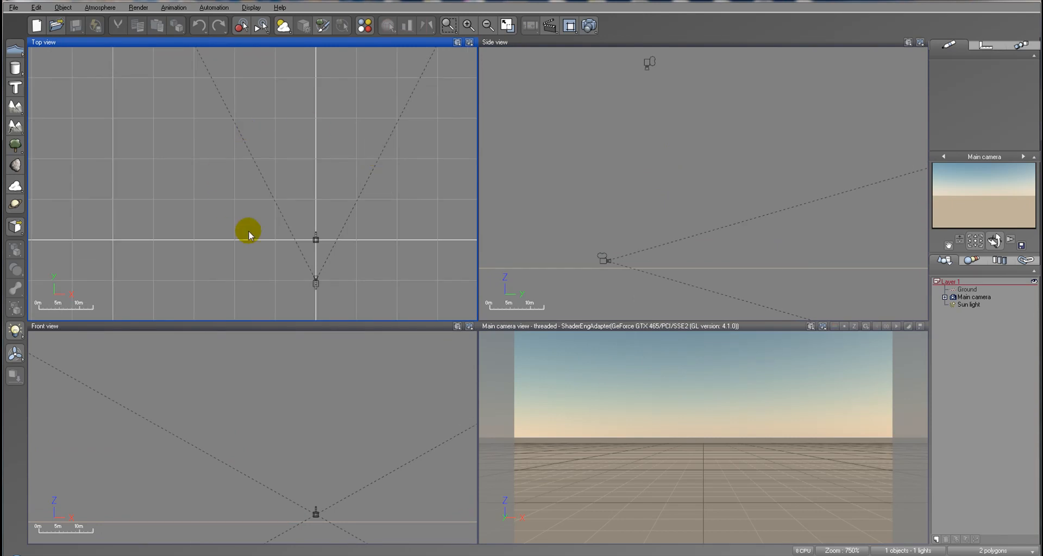
right_click_drag(407, 94, 392, 111)
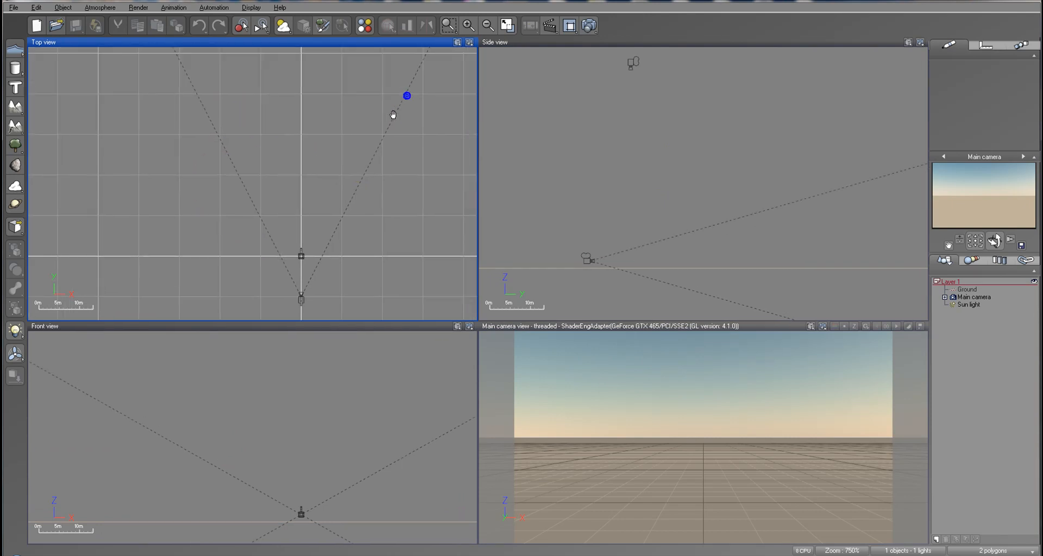
Add a terrain to the scene and frame it in the orthographic views.
left_click(15, 106)
right_click(275, 149)
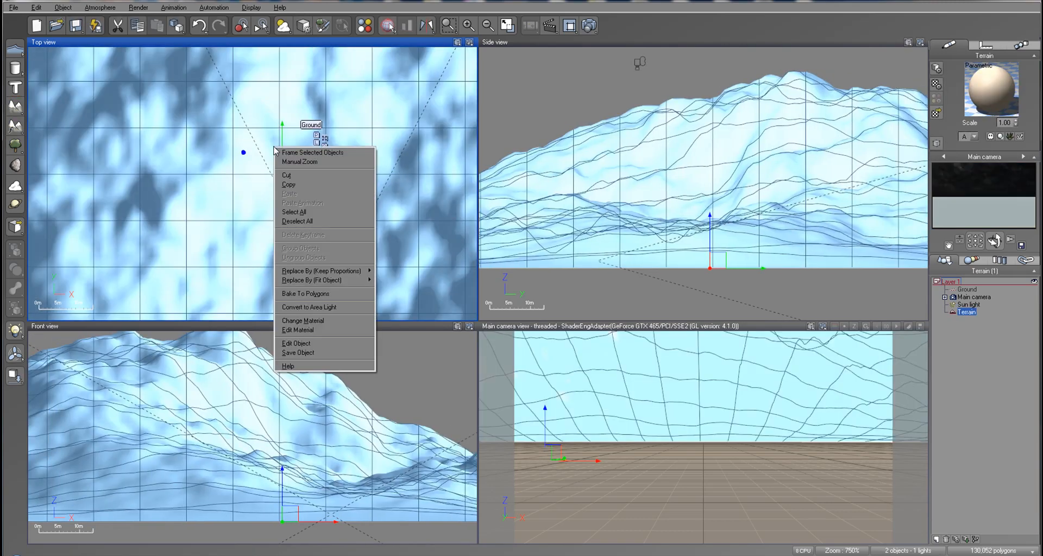
left_click(279, 153)
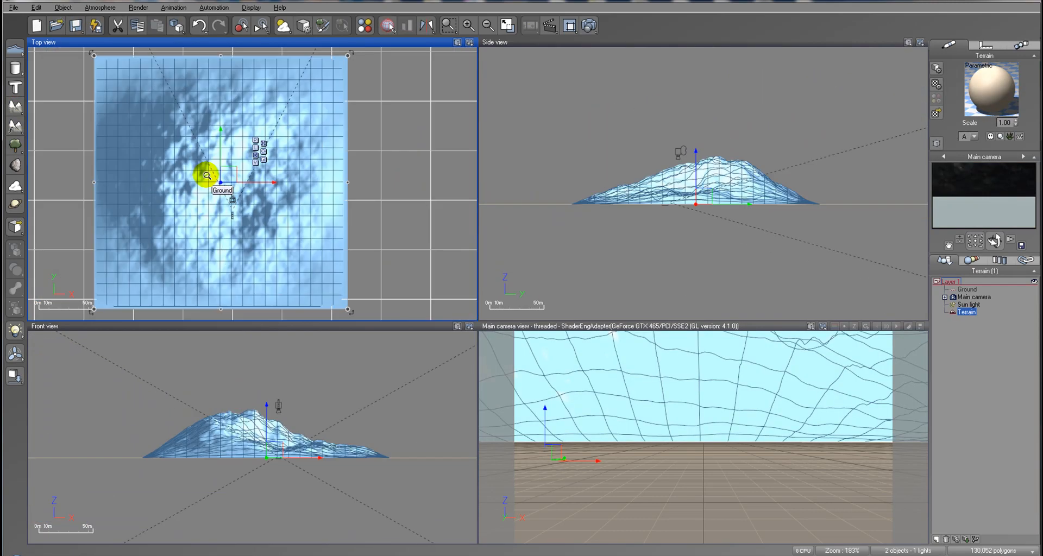
Move the terrain in the top view so the main camera sits just outside its front edge.
left_click_drag(232, 175, 240, 67)
mouse_move(240, 102)
left_mouse_down()
mouse_move(252, 153)
mouse_move(256, 141)
left_mouse_up()
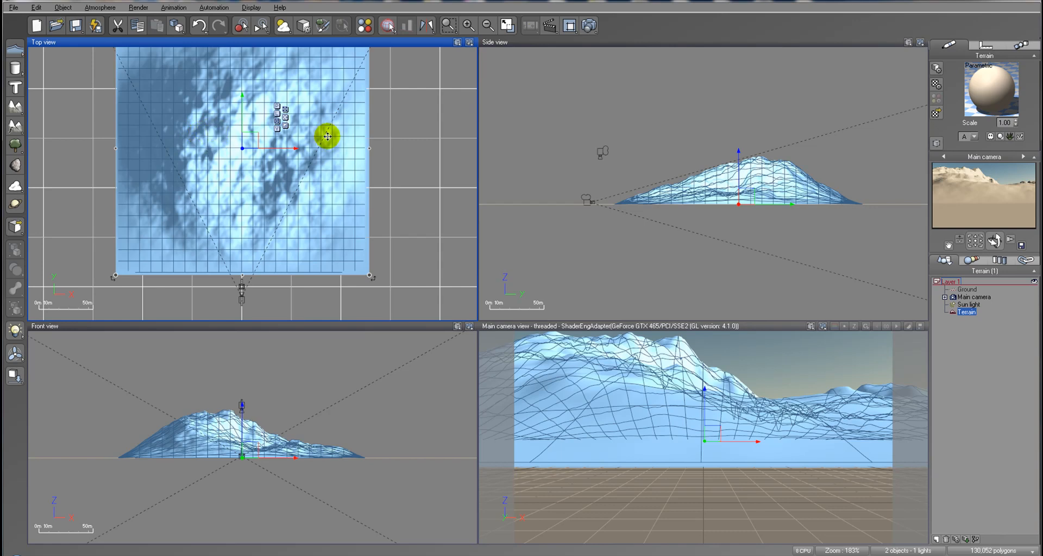
left_click_drag(337, 111, 353, 138)
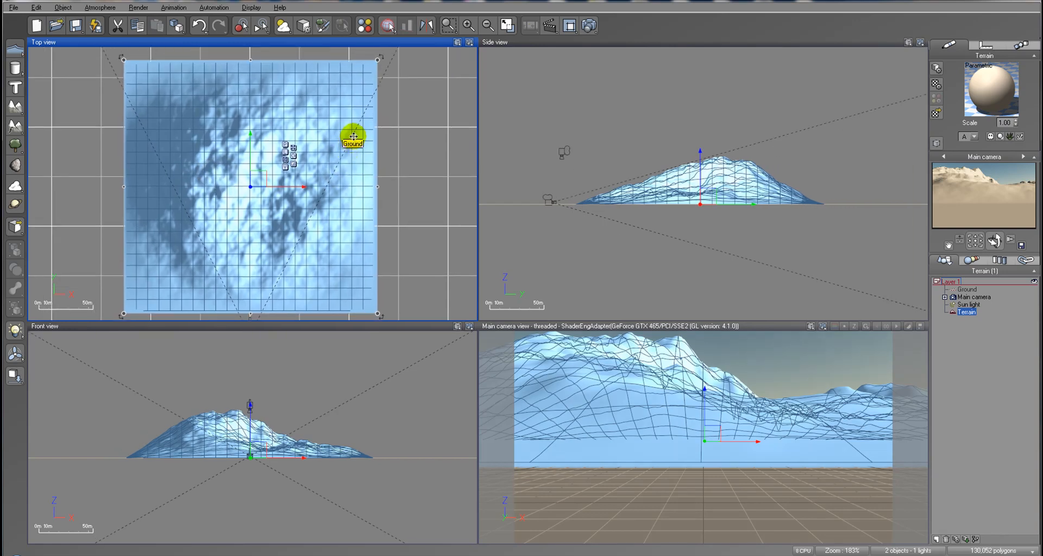
Open the selected terrain in the Terrain Editor and reposition the editor window.
right_click(355, 125)
left_click(232, 167)
right_click_drag(234, 166, 237, 135)
right_click(228, 131)
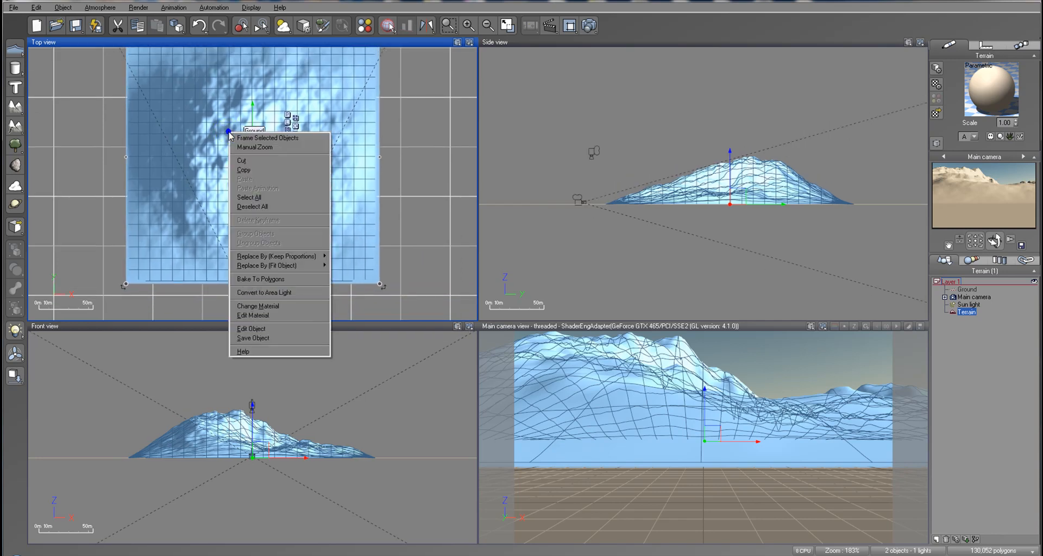
left_click(287, 326)
left_click_drag(479, 25, 520, 41)
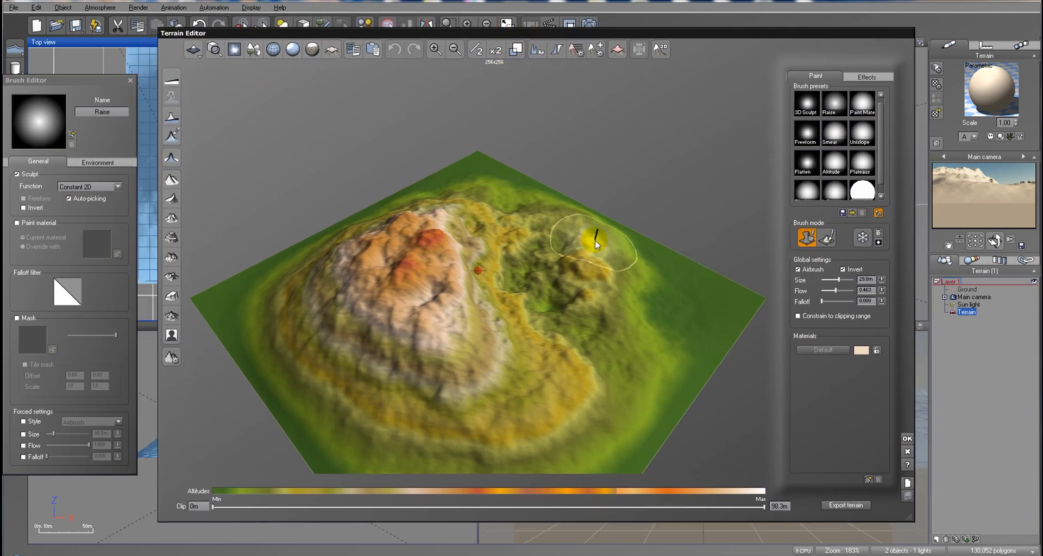
Reset the terrain to a completely flat surface.
mouse_move(520, 272)
right_mouse_down()
mouse_move(552, 253)
mouse_move(566, 217)
mouse_move(543, 295)
mouse_move(478, 301)
mouse_move(458, 272)
mouse_move(458, 246)
mouse_move(458, 263)
mouse_move(528, 272)
mouse_move(464, 276)
mouse_move(463, 253)
mouse_move(442, 273)
mouse_move(456, 294)
mouse_move(454, 252)
mouse_move(458, 264)
right_mouse_up()
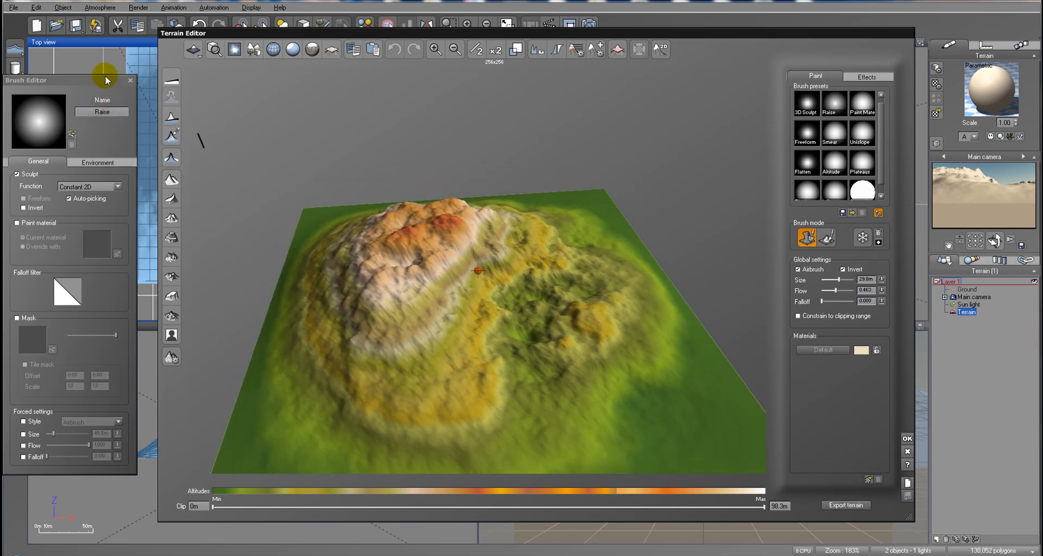
left_click(165, 84)
mouse_move(393, 278)
right_mouse_down()
mouse_move(399, 224)
mouse_move(376, 303)
mouse_move(378, 277)
mouse_move(382, 360)
mouse_move(383, 255)
mouse_move(443, 338)
mouse_move(429, 258)
right_mouse_up()
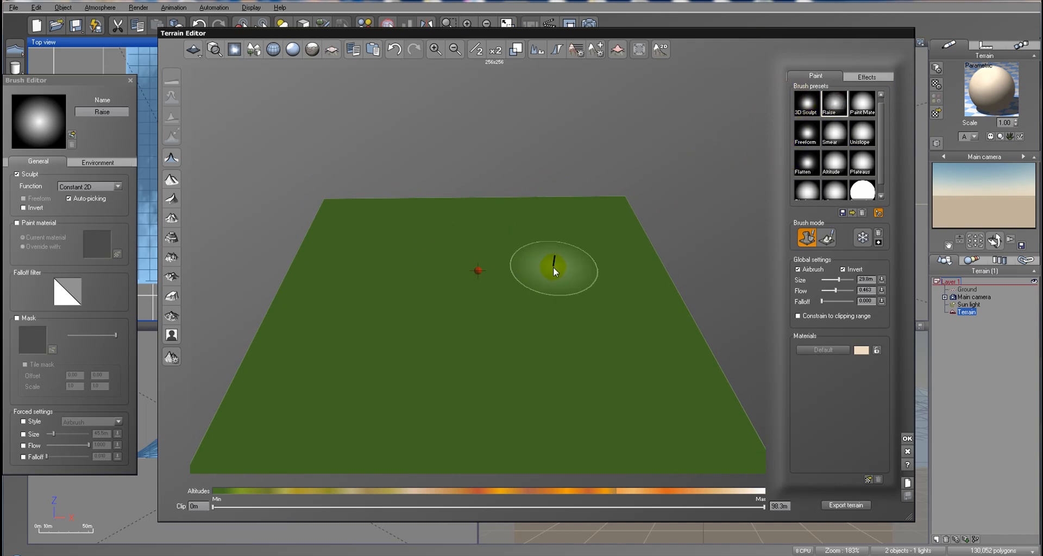
Set the Raise brush to a size of 41.7 m and a flow of 0.261, with inversion off.
left_click_drag(843, 278, 844, 279)
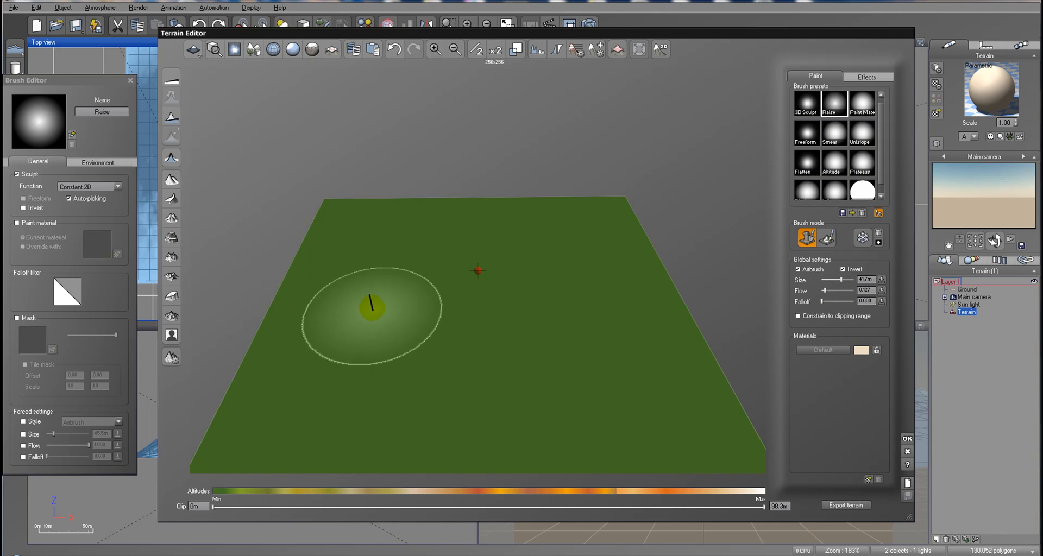
mouse_move(398, 286)
right_mouse_down()
mouse_move(419, 263)
mouse_move(410, 278)
right_mouse_up()
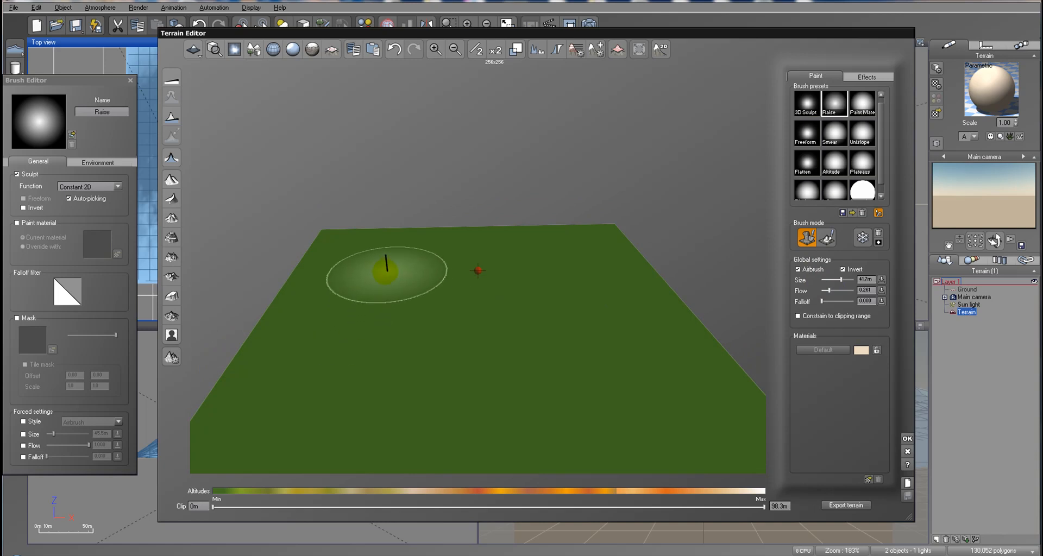
right_click_drag(342, 390, 418, 308)
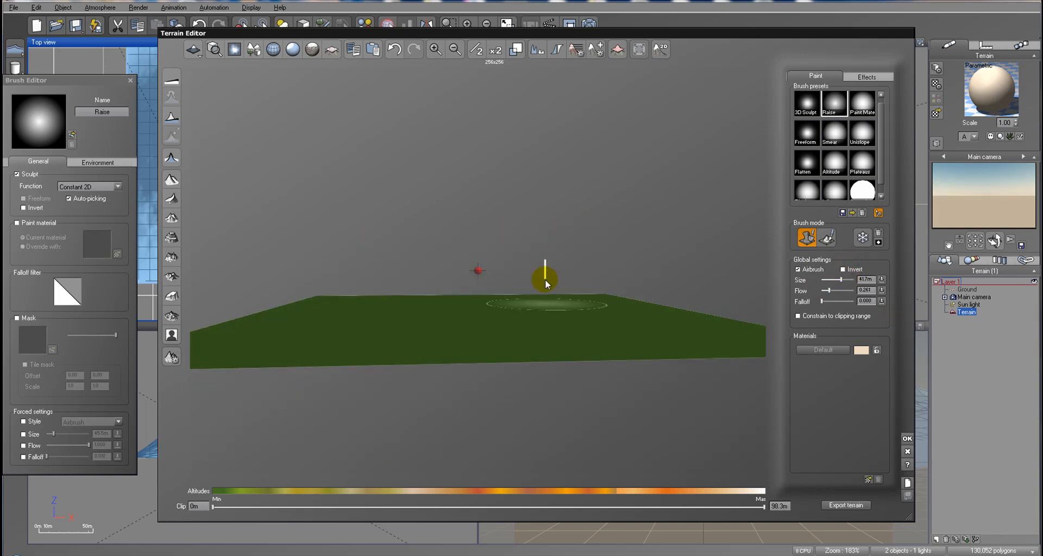
right_click_drag(546, 283, 535, 354)
Raise hills along the terrain's left and back edges, on its right side and at the front, leaving a curved valley between them.
mouse_move(396, 296)
left_mouse_down()
mouse_move(349, 326)
mouse_move(320, 315)
mouse_move(337, 233)
mouse_move(368, 186)
left_mouse_up()
mouse_move(597, 194)
left_mouse_down()
mouse_move(612, 194)
mouse_move(456, 194)
mouse_move(349, 214)
mouse_move(400, 210)
mouse_move(388, 246)
mouse_move(440, 205)
mouse_move(414, 217)
mouse_move(603, 194)
left_mouse_up()
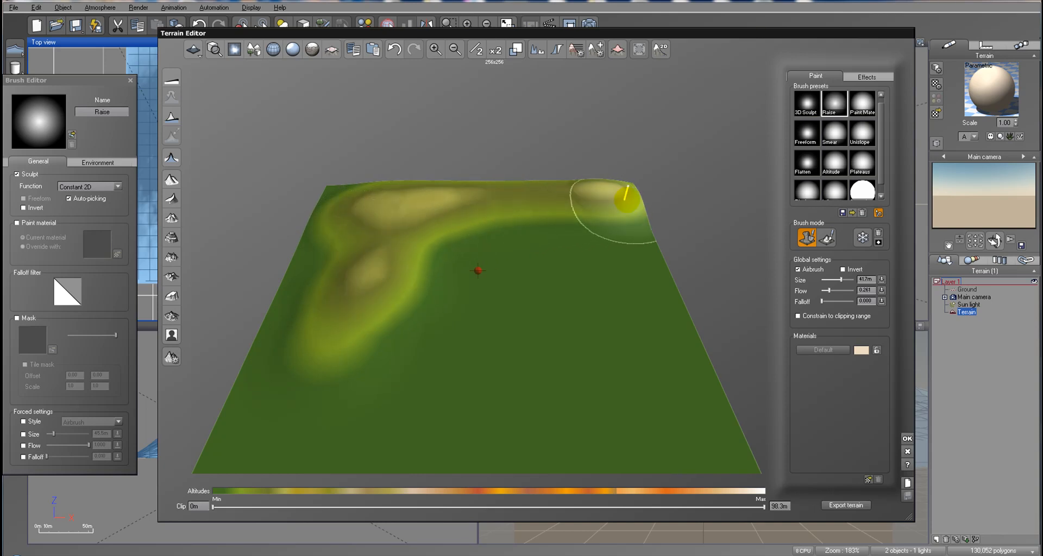
mouse_move(664, 301)
left_mouse_down()
mouse_move(512, 308)
mouse_move(617, 349)
mouse_move(547, 334)
mouse_move(663, 261)
mouse_move(686, 332)
left_mouse_up()
right_click_drag(524, 351, 650, 402)
mouse_move(532, 417)
left_mouse_down()
mouse_move(560, 412)
mouse_move(645, 350)
mouse_move(680, 297)
mouse_move(633, 402)
left_mouse_up()
mouse_move(559, 444)
right_mouse_down()
mouse_move(390, 413)
mouse_move(404, 334)
mouse_move(406, 384)
right_mouse_up()
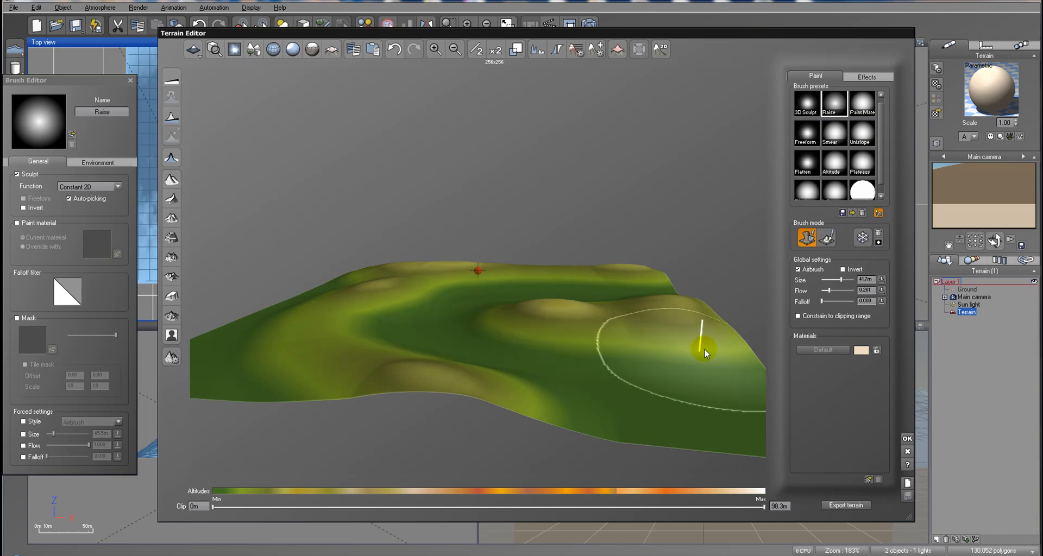
Heighten and widen the ridge along the terrain's left and back edges with the Raise brush.
mouse_move(315, 361)
left_mouse_down()
mouse_move(260, 362)
mouse_move(292, 300)
left_mouse_up()
mouse_move(305, 305)
right_mouse_down()
mouse_move(317, 314)
mouse_move(319, 403)
right_mouse_up()
mouse_move(314, 397)
left_mouse_down()
mouse_move(300, 320)
mouse_move(350, 352)
mouse_move(315, 211)
mouse_move(306, 258)
mouse_move(310, 174)
mouse_move(366, 163)
mouse_move(675, 158)
mouse_move(652, 159)
left_mouse_up()
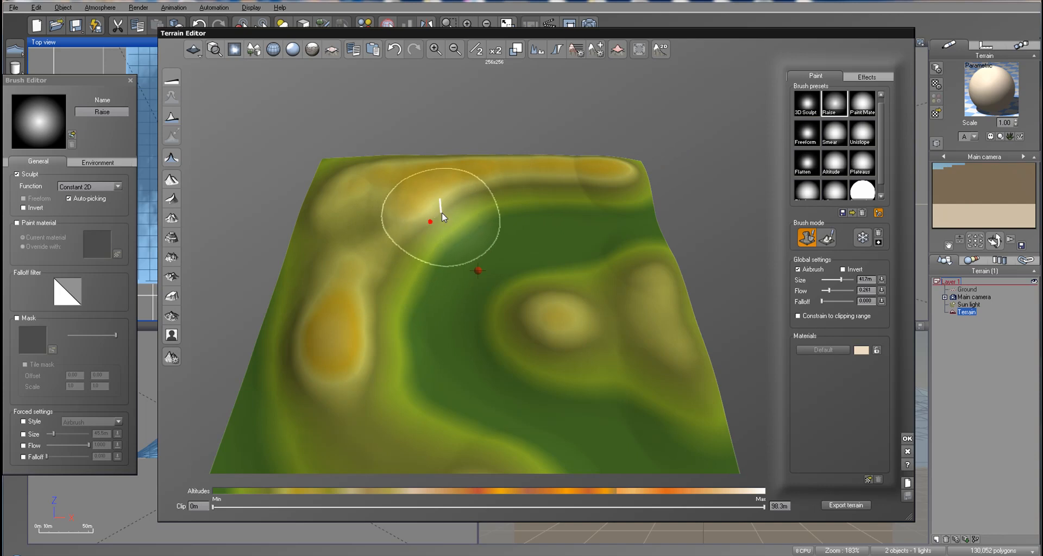
mouse_move(512, 175)
left_mouse_down()
mouse_move(373, 226)
mouse_move(274, 241)
mouse_move(295, 161)
mouse_move(372, 133)
left_mouse_up()
right_click_drag(390, 320, 409, 287)
mouse_move(287, 297)
left_mouse_down()
mouse_move(268, 361)
mouse_move(263, 301)
mouse_move(265, 329)
mouse_move(362, 244)
left_mouse_up()
mouse_move(382, 381)
right_mouse_down()
mouse_move(317, 385)
mouse_move(302, 399)
right_mouse_up()
mouse_move(295, 343)
left_mouse_down()
mouse_move(260, 276)
mouse_move(255, 241)
mouse_move(240, 240)
mouse_move(302, 210)
mouse_move(276, 336)
left_mouse_up()
mouse_move(276, 335)
right_mouse_down()
mouse_move(351, 265)
mouse_move(350, 282)
right_mouse_up()
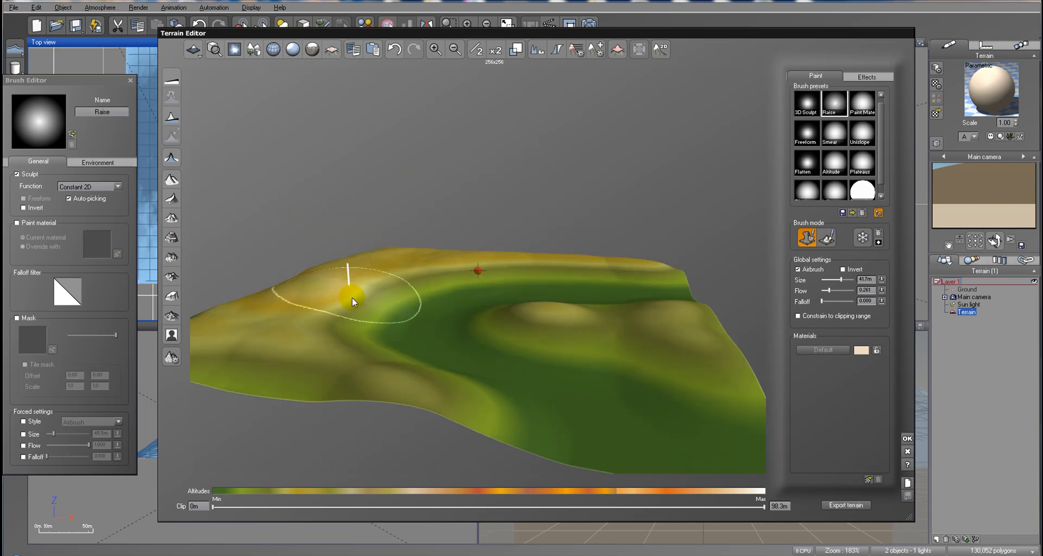
Build up the terrain's front-left bank and raise the hill on the right side into a broad plateau.
mouse_move(467, 381)
right_mouse_down()
mouse_move(490, 367)
mouse_move(496, 378)
right_mouse_up()
mouse_move(497, 392)
left_mouse_down()
mouse_move(453, 390)
mouse_move(550, 400)
left_mouse_up()
mouse_move(550, 401)
right_mouse_down()
mouse_move(479, 438)
mouse_move(357, 349)
right_mouse_up()
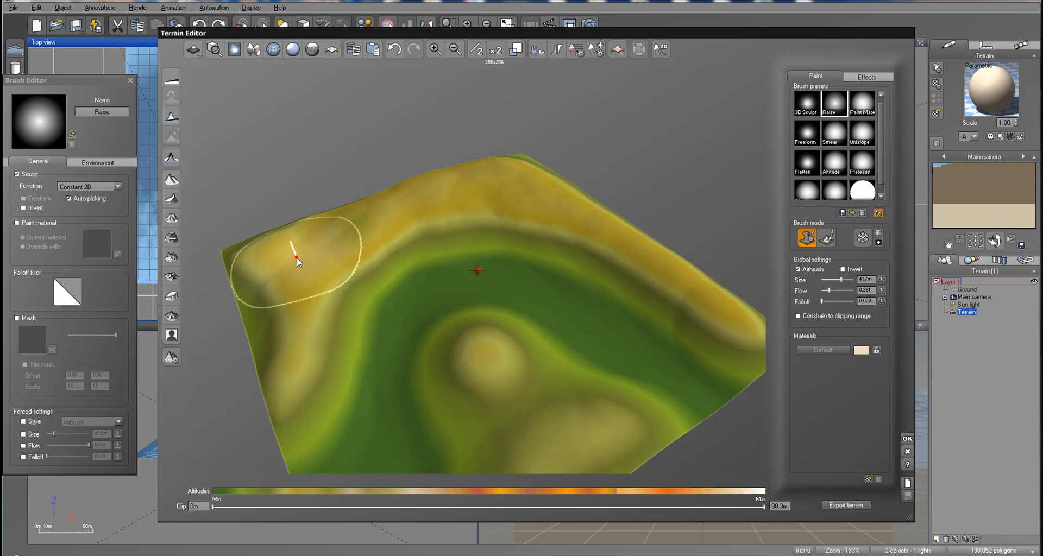
mouse_move(303, 323)
left_mouse_down()
mouse_move(298, 386)
mouse_move(333, 370)
left_mouse_up()
mouse_move(333, 370)
right_mouse_down()
mouse_move(498, 344)
mouse_move(553, 353)
right_mouse_up()
mouse_move(593, 318)
left_mouse_down()
mouse_move(654, 353)
mouse_move(642, 310)
mouse_move(596, 236)
mouse_move(597, 250)
mouse_move(627, 244)
mouse_move(692, 303)
mouse_move(659, 344)
mouse_move(690, 358)
left_mouse_up()
mouse_move(690, 358)
right_mouse_down()
mouse_move(674, 272)
mouse_move(634, 279)
mouse_move(662, 227)
right_mouse_up()
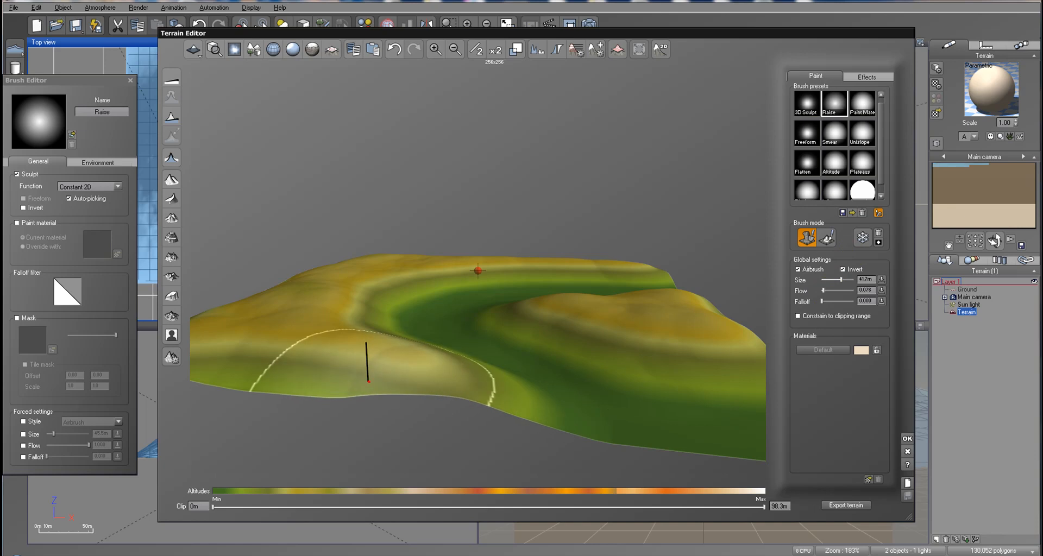
Lower the front hill and even out the left bank using the inverted Raise brush at a flow of 0.076.
right_click_drag(426, 361, 480, 406)
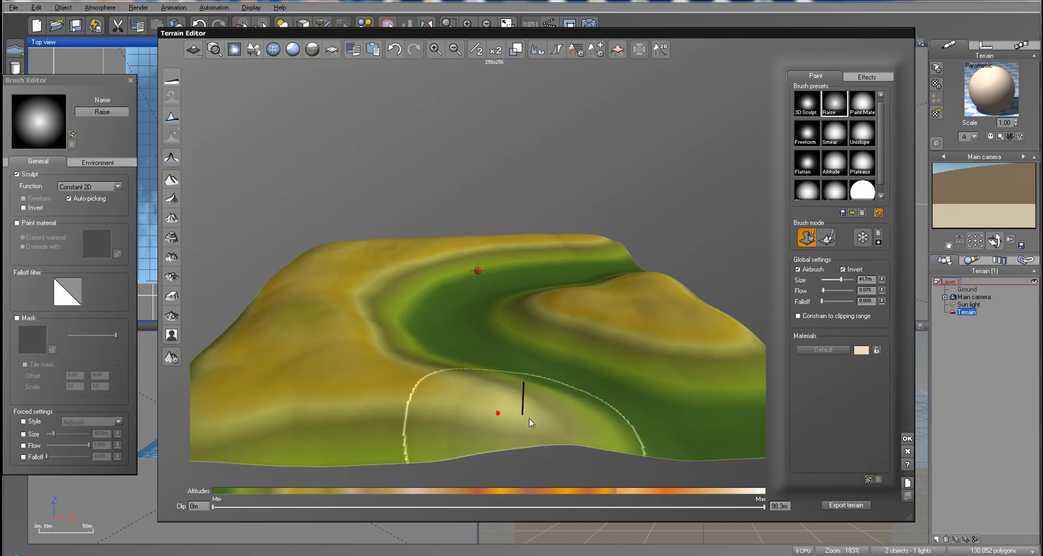
right_click_drag(586, 349, 584, 325)
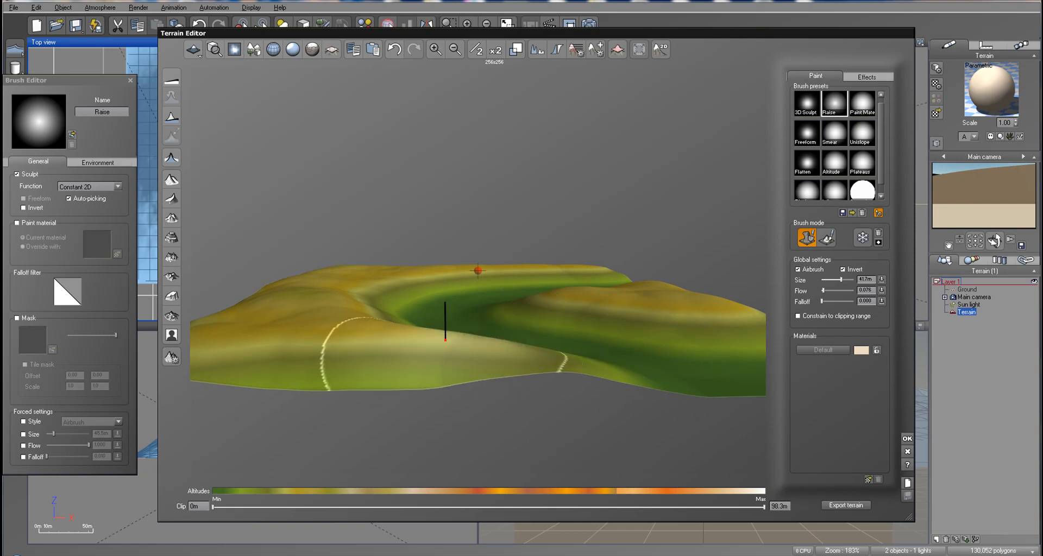
left_click_drag(406, 345, 431, 340)
right_click_drag(429, 335, 450, 395)
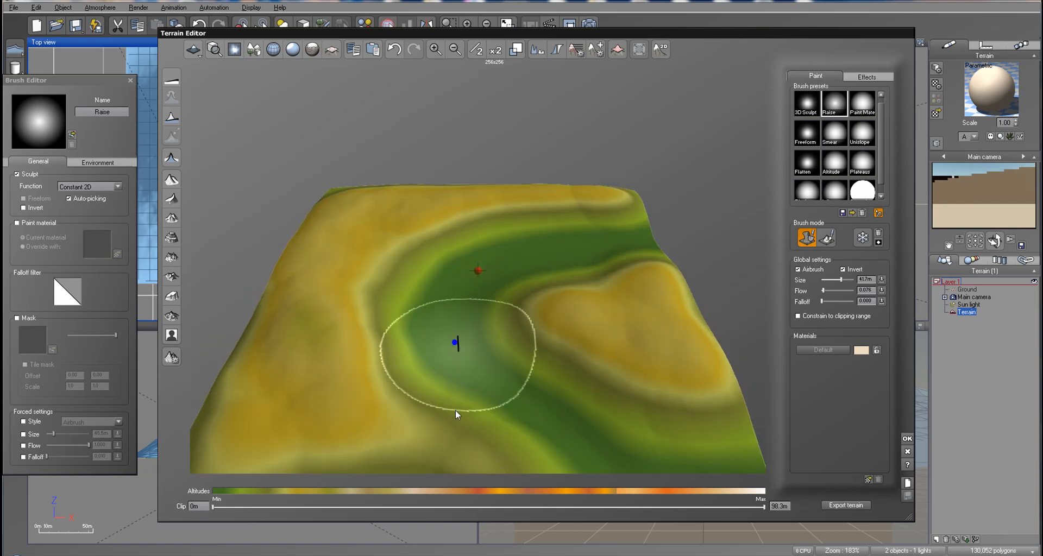
mouse_move(384, 426)
right_mouse_down()
mouse_move(497, 361)
mouse_move(432, 328)
mouse_move(467, 319)
right_mouse_up()
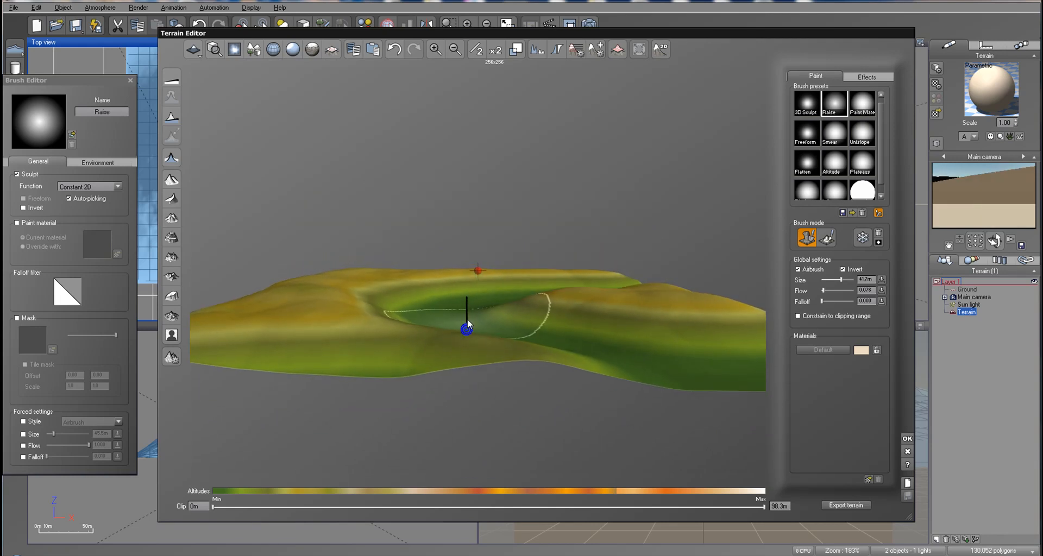
mouse_move(514, 361)
right_mouse_down()
mouse_move(503, 361)
mouse_move(596, 415)
right_mouse_up()
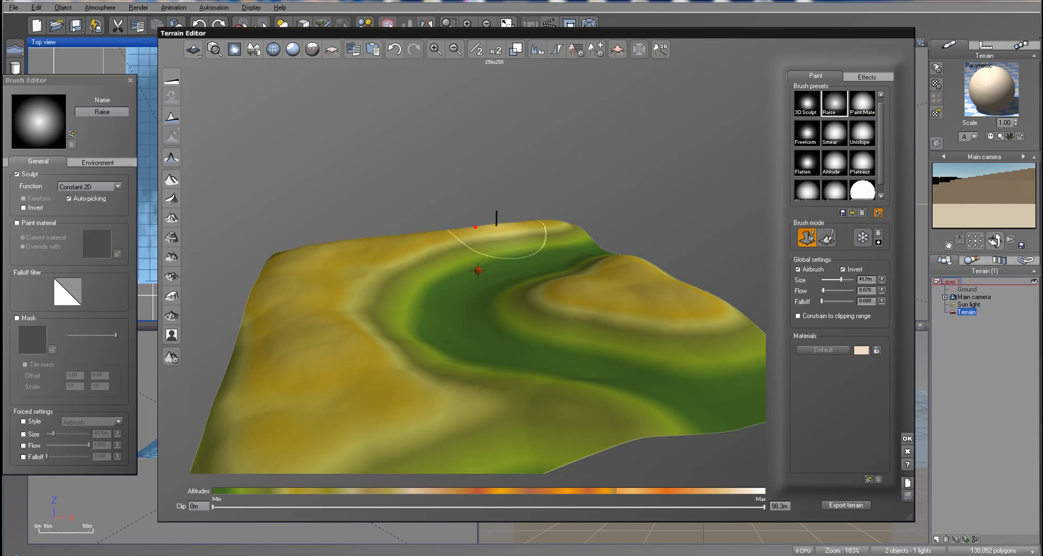
mouse_move(584, 289)
right_mouse_down()
mouse_move(558, 254)
mouse_move(560, 283)
right_mouse_up()
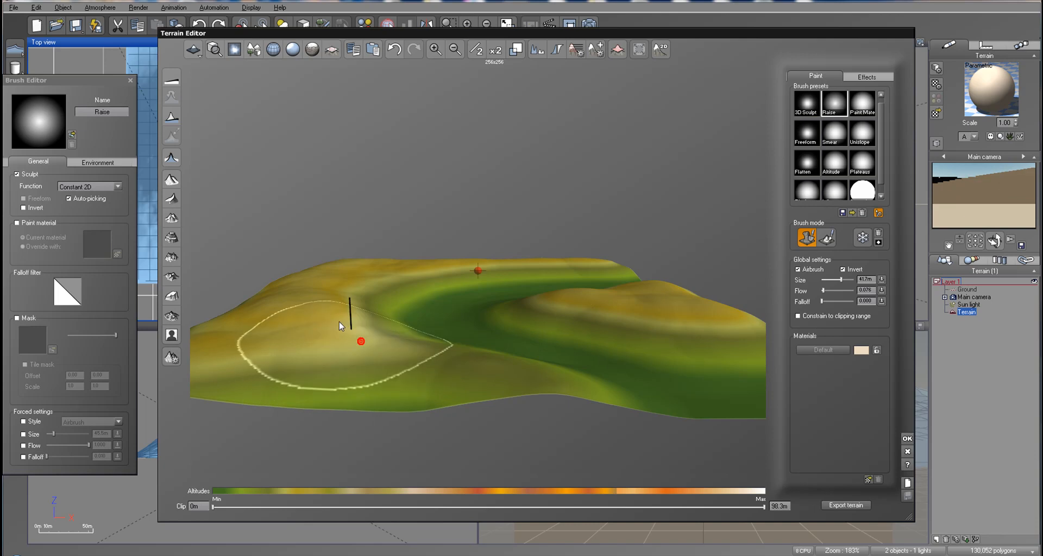
left_click(334, 296)
left_click(466, 354)
mouse_move(570, 347)
right_mouse_down()
mouse_move(585, 368)
mouse_move(556, 379)
mouse_move(579, 374)
mouse_move(553, 302)
right_mouse_up()
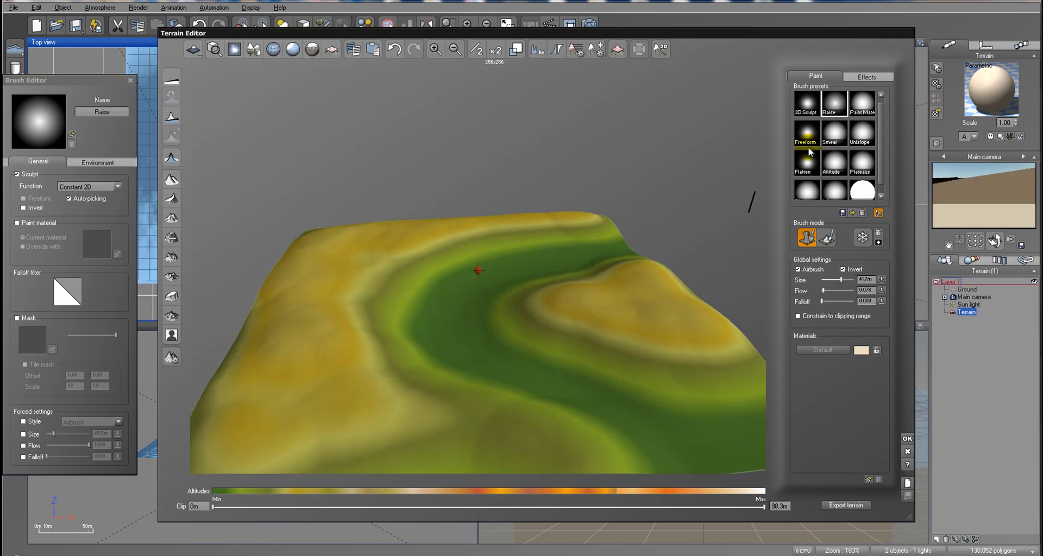
Set the brush size to 17.7 m and flow to about 0.13, and lower the right hill's valley-facing slope with inversion on.
left_click_drag(840, 278, 838, 278)
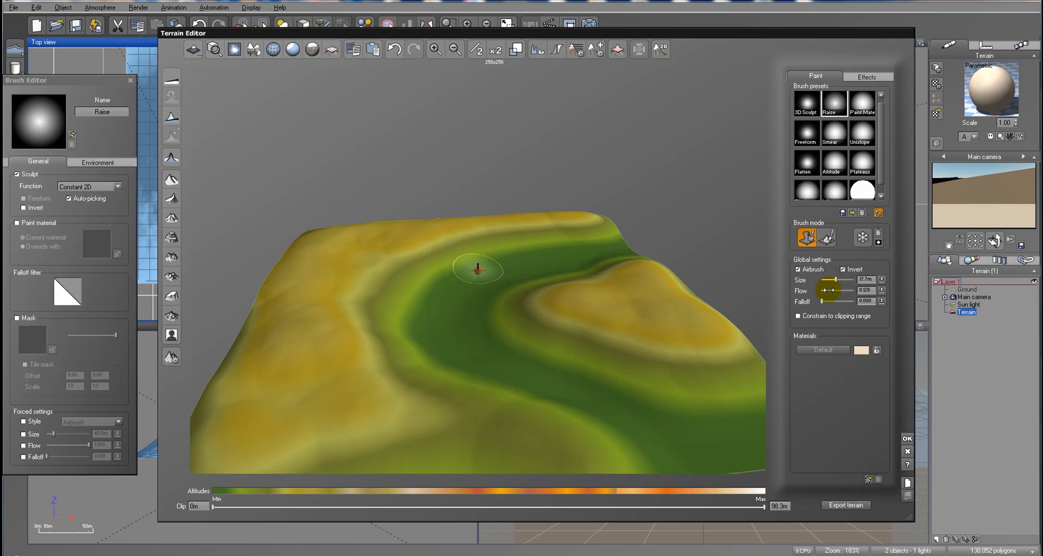
left_click_drag(550, 310, 573, 321)
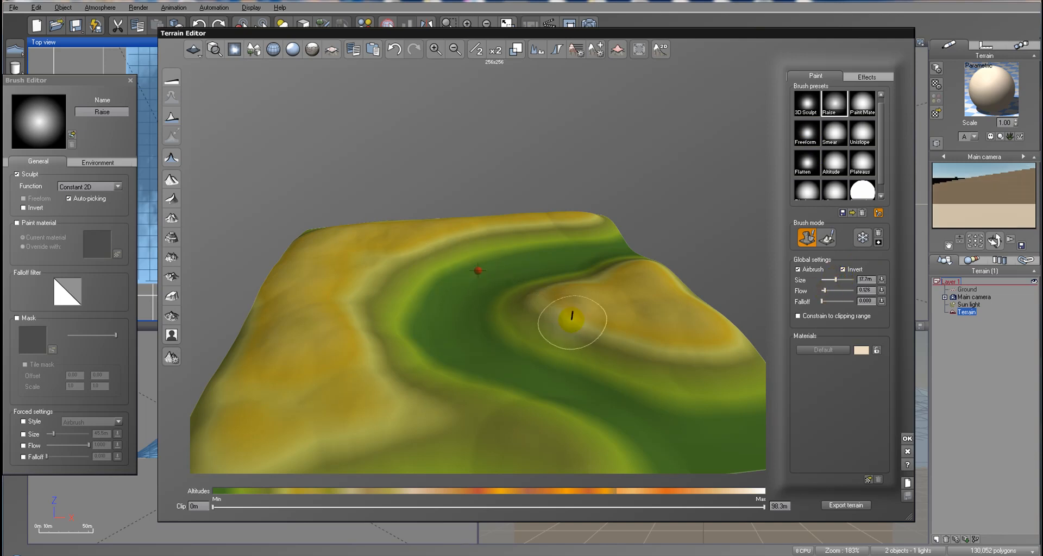
left_click(583, 326)
mouse_move(646, 312)
right_mouse_down()
mouse_move(686, 265)
mouse_move(651, 296)
right_mouse_up()
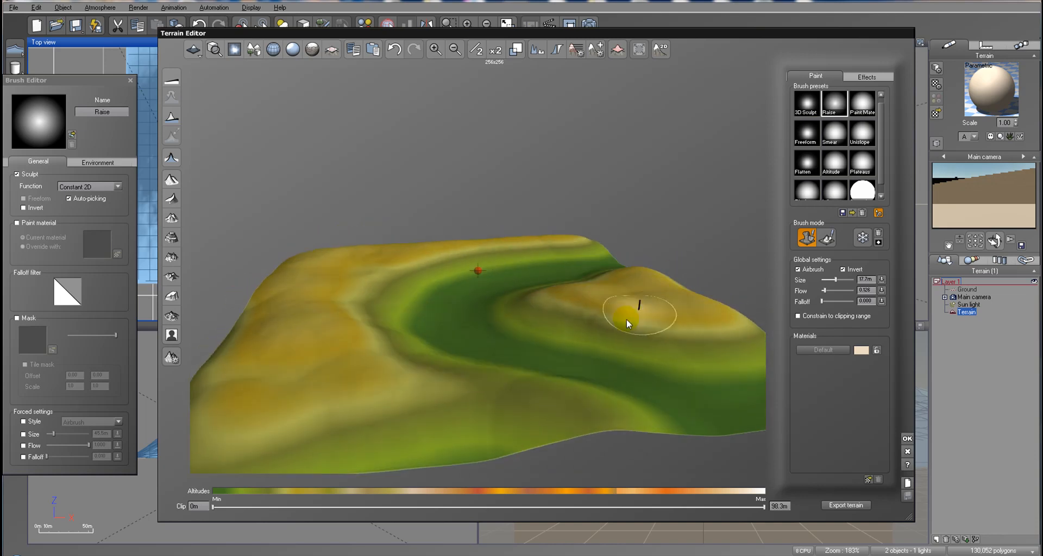
left_click(608, 331)
Raise the right hill's inner edge with inversion off to form a steeper bank above the valley.
left_click_drag(608, 331, 559, 307)
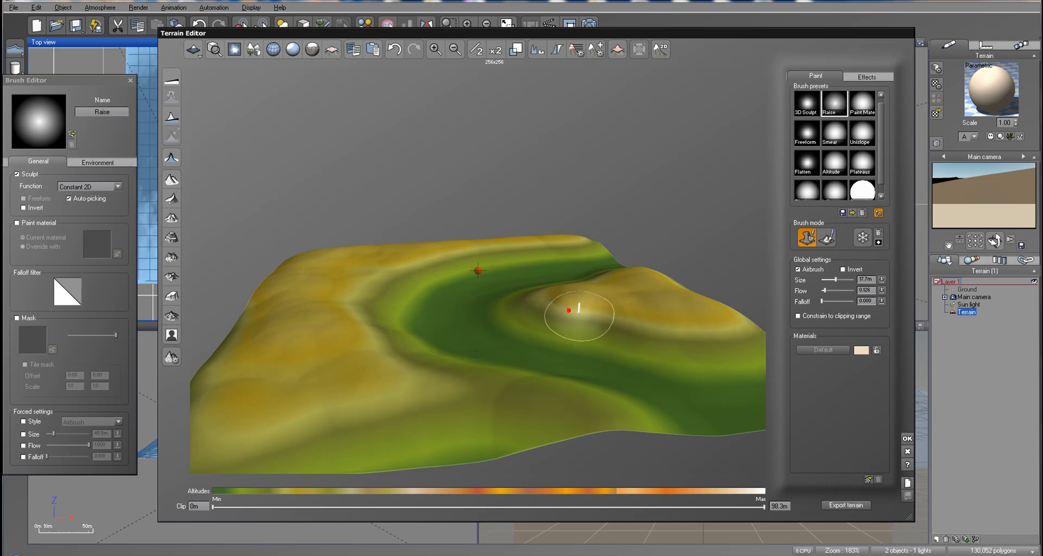
mouse_move(613, 319)
right_mouse_down()
mouse_move(595, 289)
mouse_move(572, 313)
mouse_move(550, 308)
mouse_move(549, 316)
right_mouse_up()
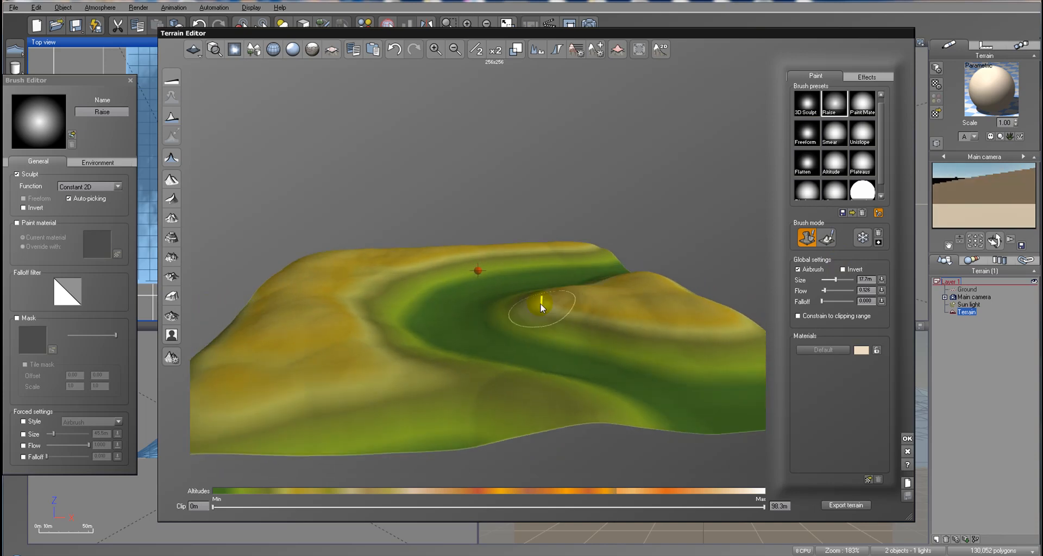
left_click_drag(542, 299, 560, 317)
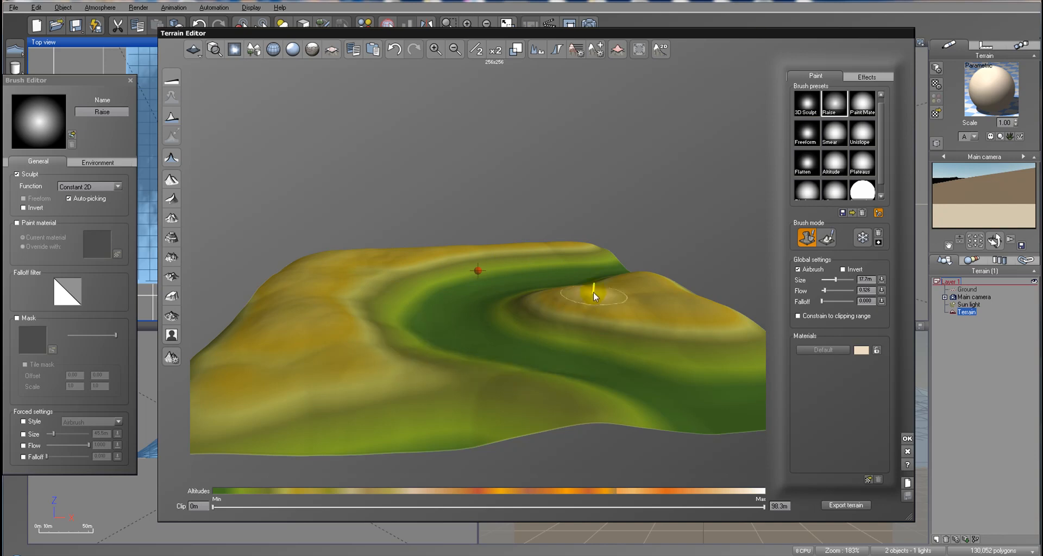
left_click(601, 326)
mouse_move(631, 328)
right_mouse_down()
mouse_move(660, 295)
mouse_move(632, 302)
mouse_move(706, 305)
mouse_move(552, 303)
right_mouse_up()
left_click(632, 301)
mouse_move(548, 289)
left_mouse_down()
mouse_move(526, 281)
mouse_move(529, 264)
mouse_move(576, 293)
left_mouse_up()
Extend the raised bank along the front edge of the right hill.
right_click_drag(607, 292, 527, 253)
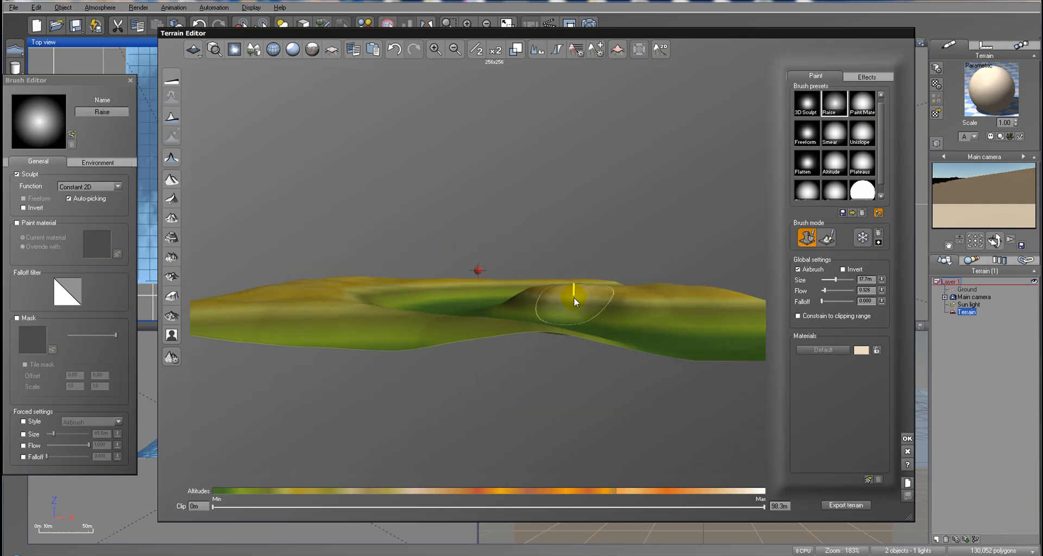
left_click_drag(604, 302, 694, 305)
right_click_drag(658, 311, 672, 375)
mouse_move(589, 352)
right_mouse_down()
mouse_move(586, 316)
mouse_move(548, 282)
mouse_move(531, 331)
mouse_move(572, 308)
mouse_move(598, 318)
right_mouse_up()
mouse_move(485, 301)
right_mouse_down()
mouse_move(451, 307)
mouse_move(451, 285)
right_mouse_up()
mouse_move(576, 324)
right_mouse_down()
mouse_move(526, 315)
mouse_move(528, 301)
mouse_move(497, 295)
mouse_move(526, 292)
mouse_move(475, 302)
mouse_move(579, 321)
mouse_move(588, 301)
mouse_move(574, 314)
mouse_move(578, 334)
right_mouse_up()
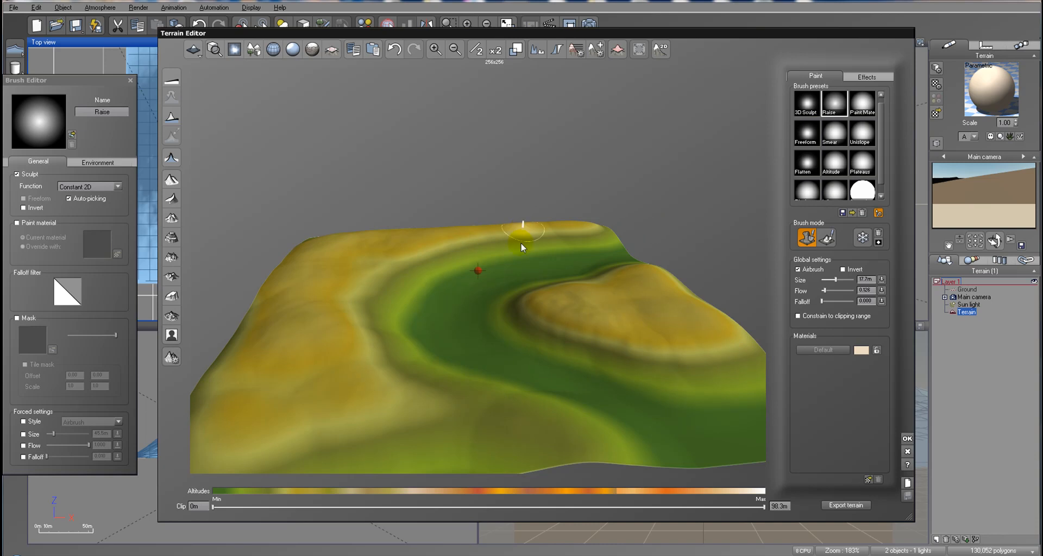
Accept the terrain edits and shift the main camera sideways toward the right hill at the terrain's front edge.
left_click(907, 440)
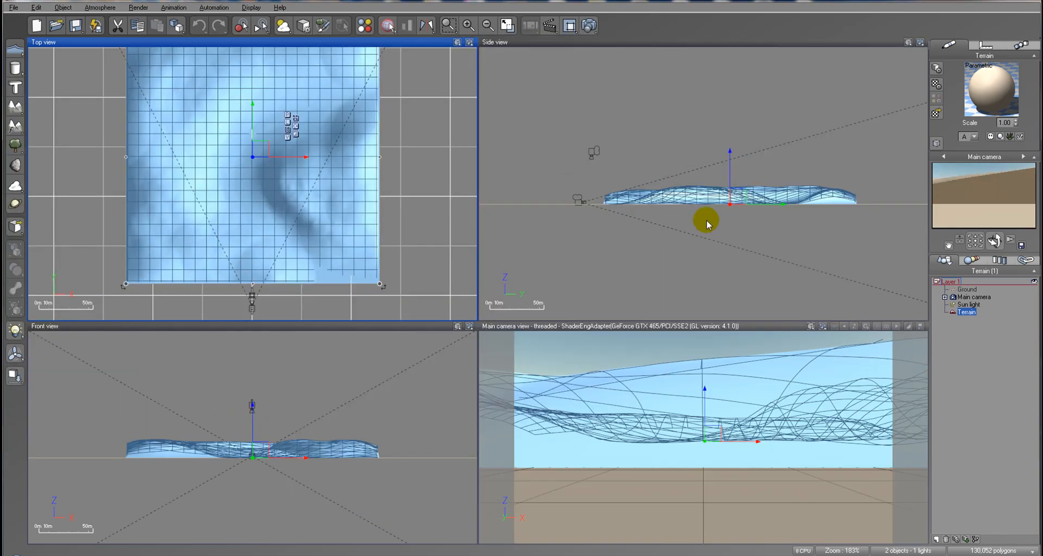
right_click_drag(306, 179, 333, 153)
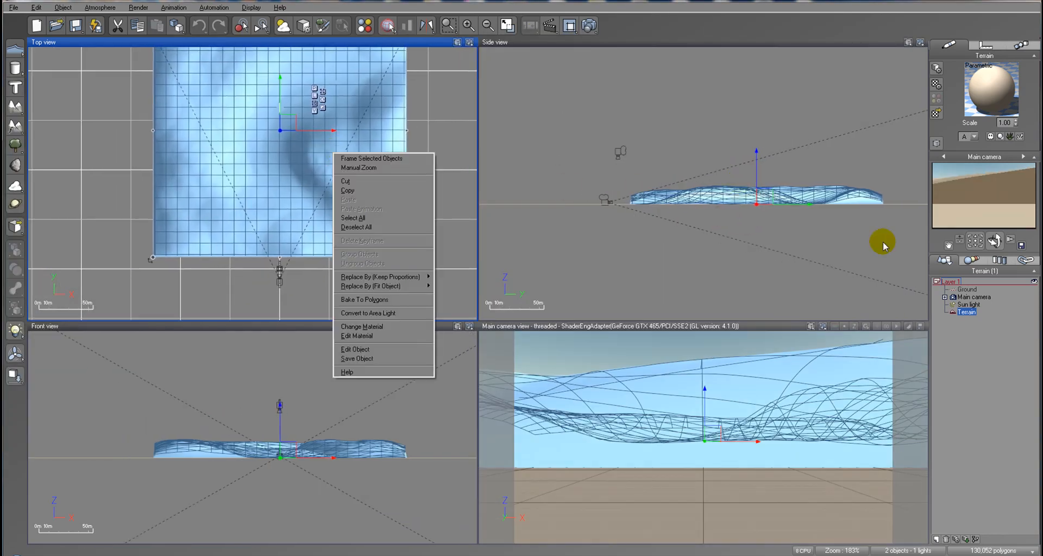
left_click(984, 298)
right_click_drag(705, 201, 678, 234)
left_click_drag(683, 217, 690, 206)
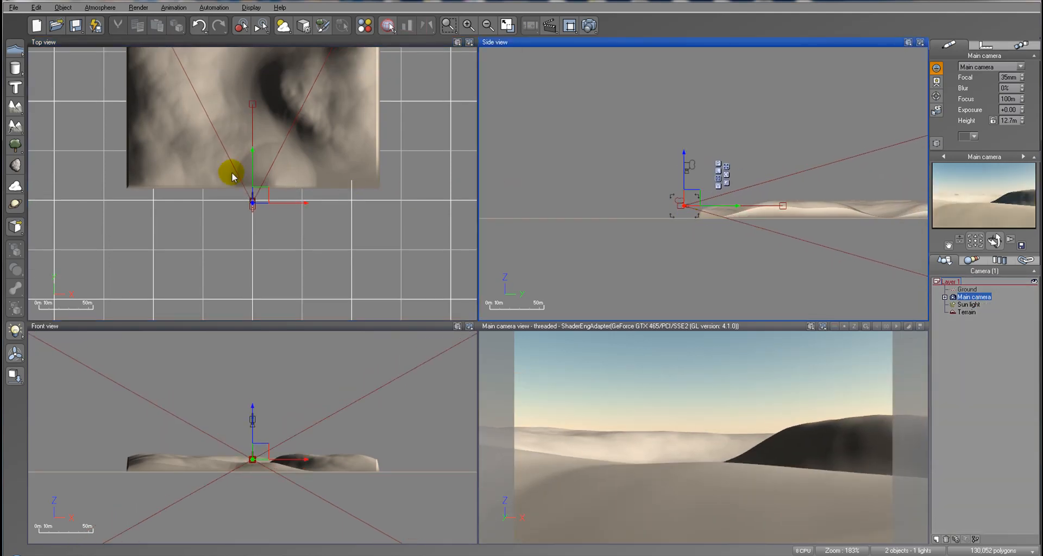
left_click_drag(257, 194, 270, 196)
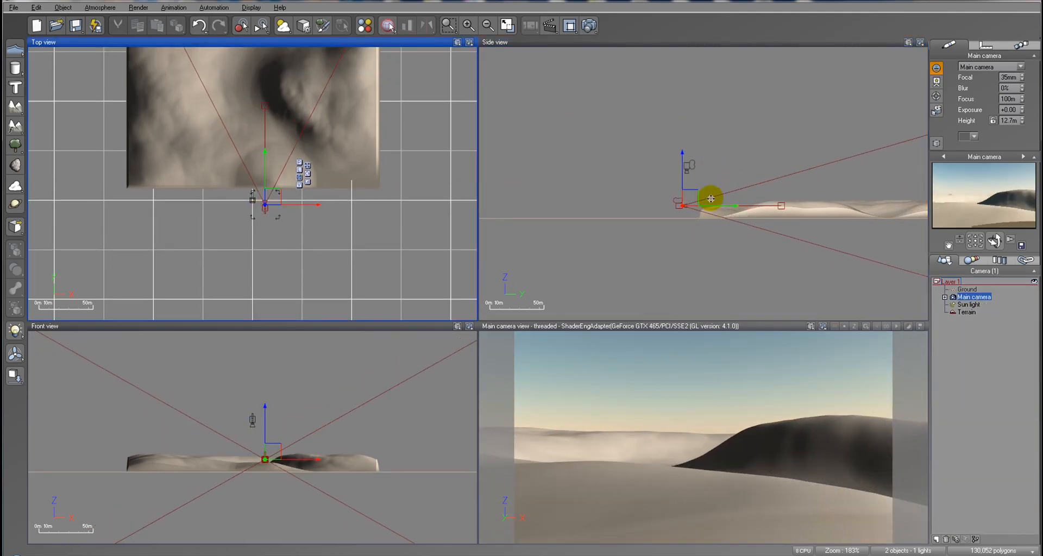
Pull the main camera back from the terrain, raise it to about 23.6 m and tilt it slightly upward.
left_click_drag(693, 206, 657, 191)
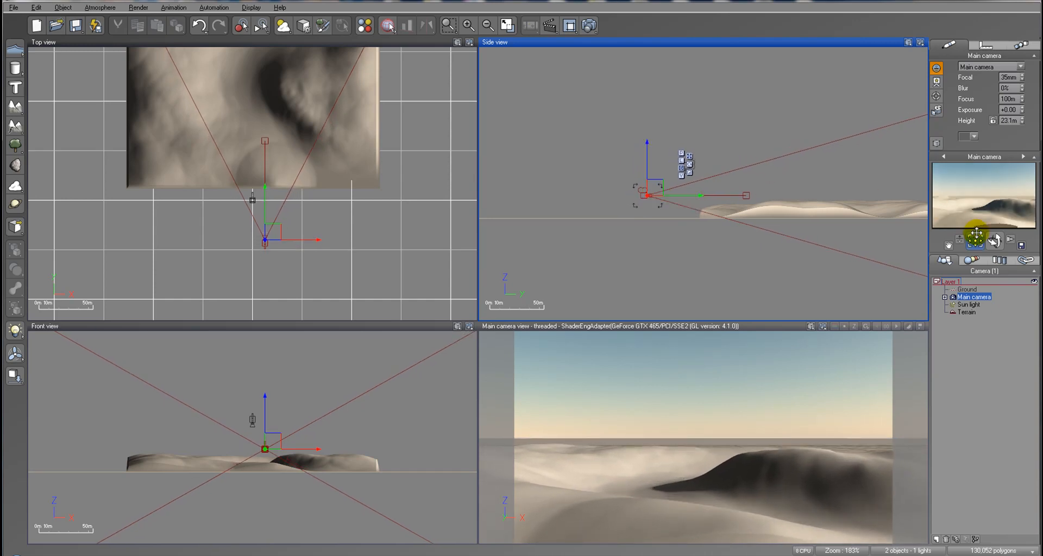
left_click_drag(995, 241, 497, 392)
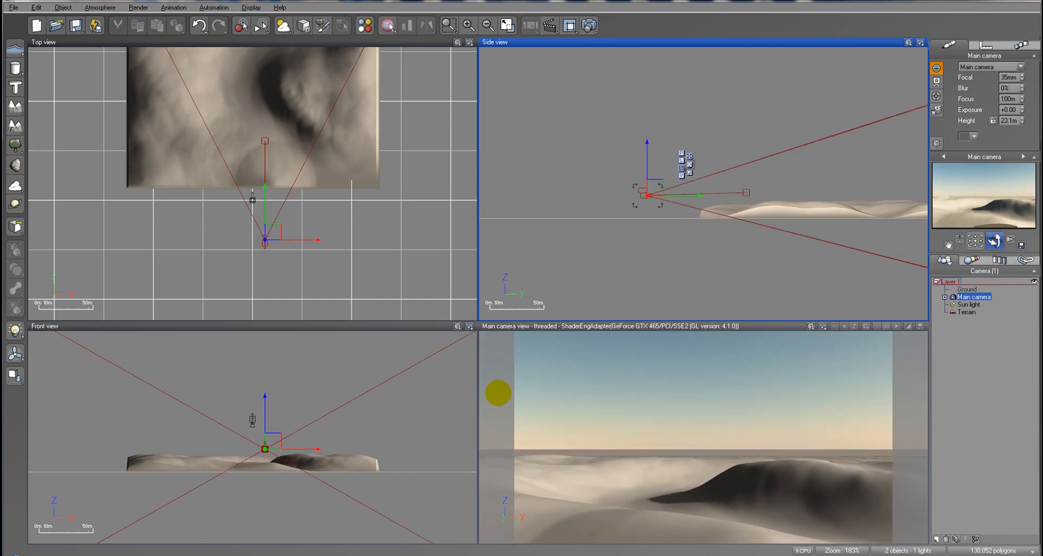
left_click_drag(657, 179, 646, 194)
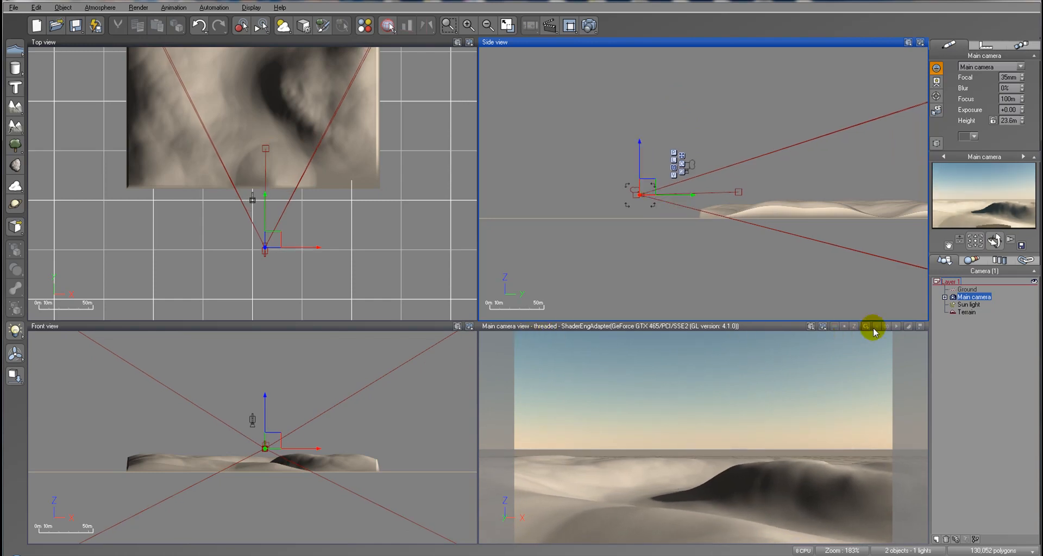
Set the render options to the Standard PC (4:3) aspect ratio, rendering to screen at 800x600.
left_click(591, 26)
left_click(653, 92)
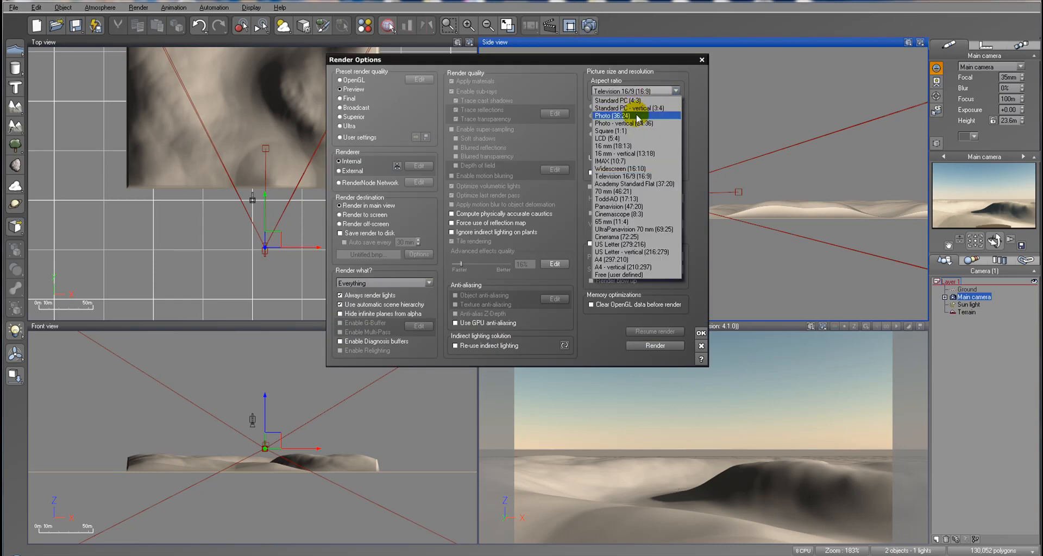
left_click(639, 100)
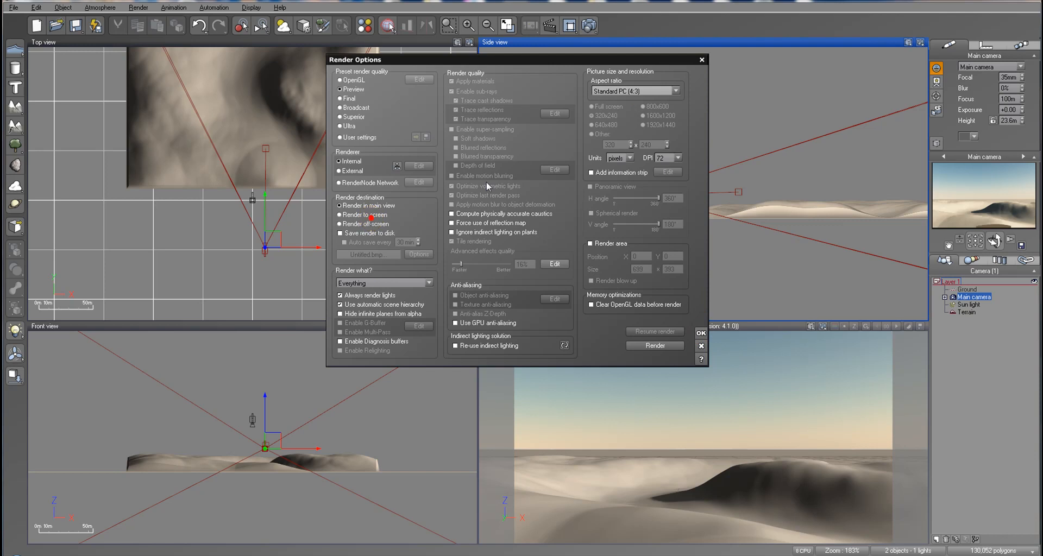
left_click(362, 216)
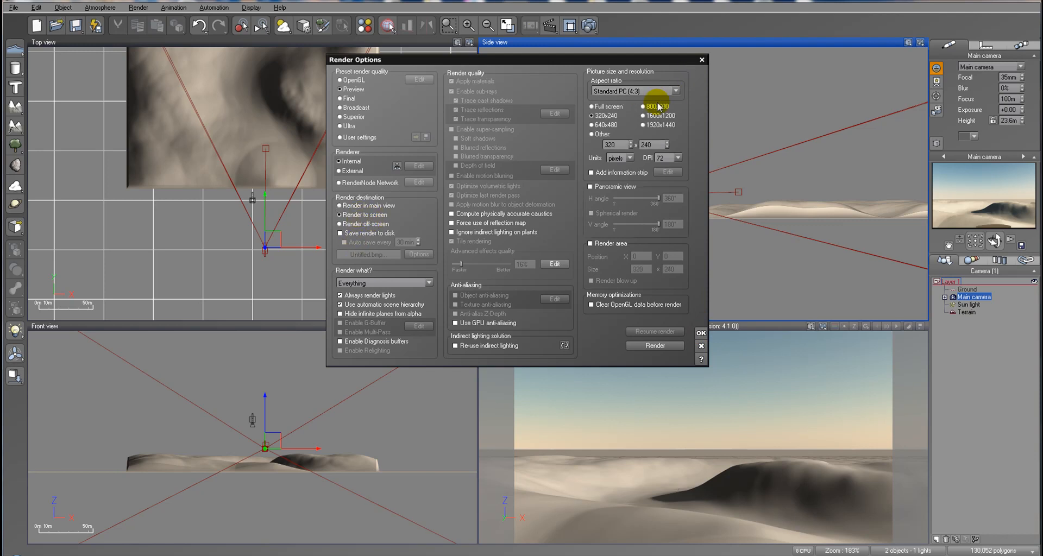
left_click(700, 334)
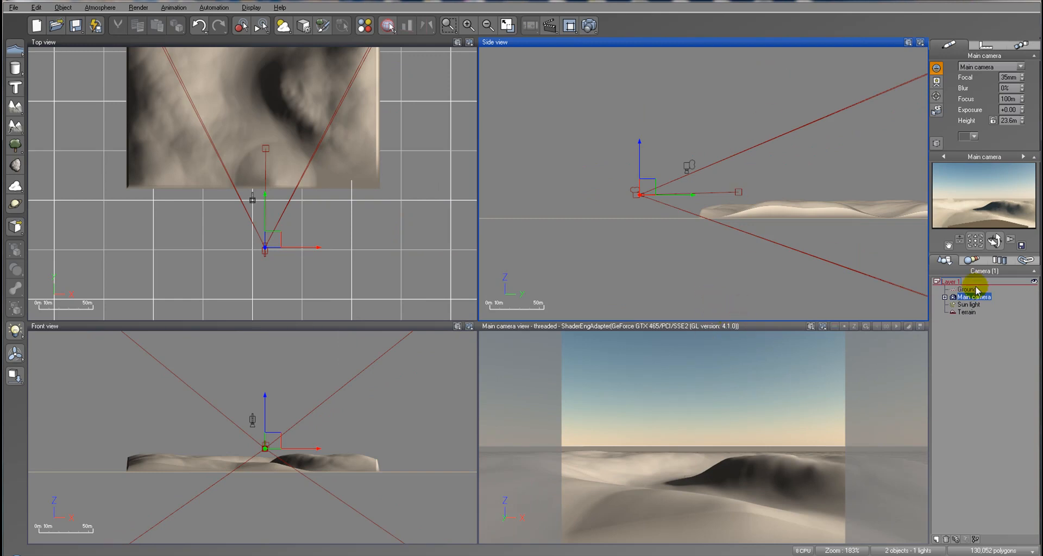
Tilt the main camera slightly further upward and render a test image of the terrain.
left_click_drag(996, 243, 996, 232)
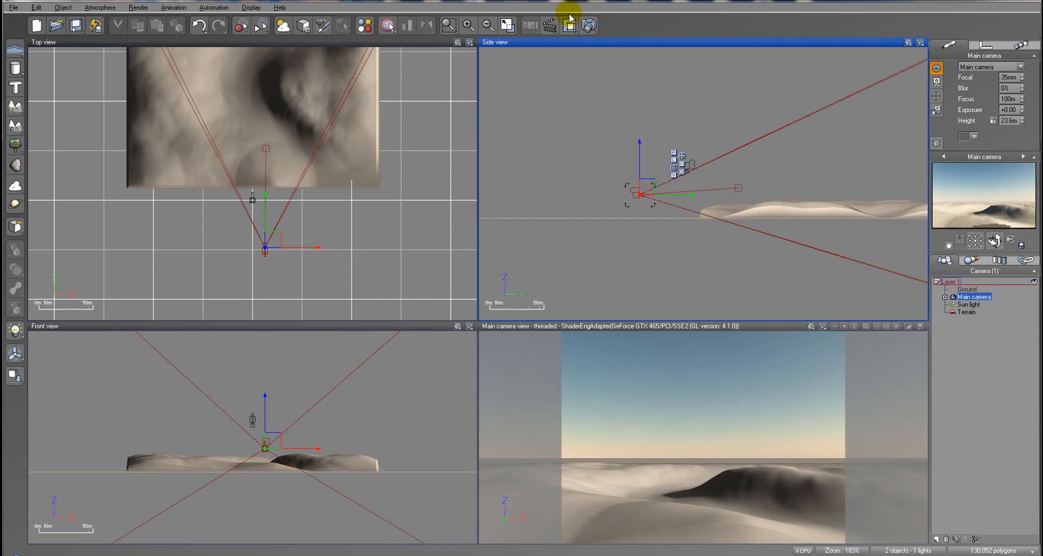
left_click(589, 25)
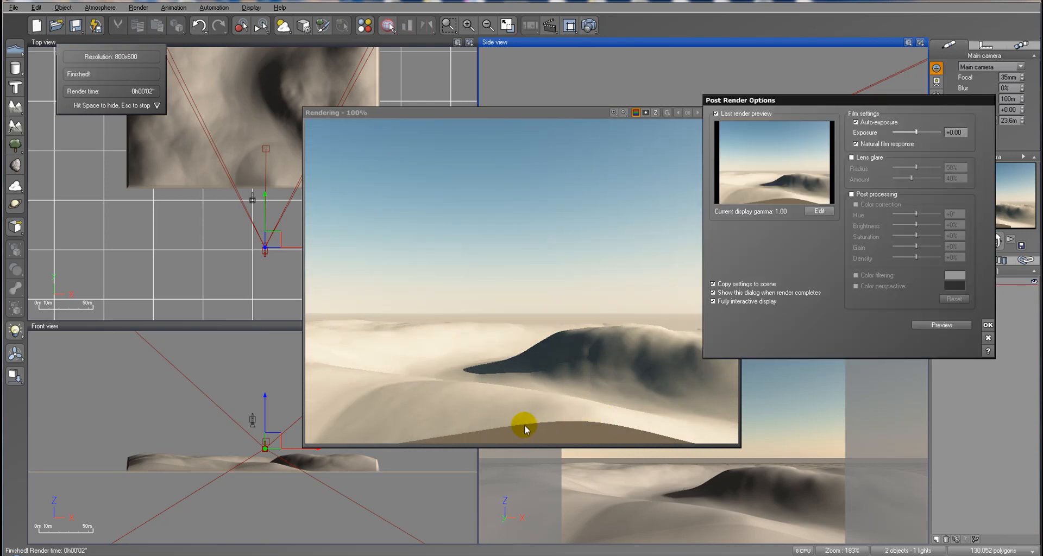
left_click(987, 326)
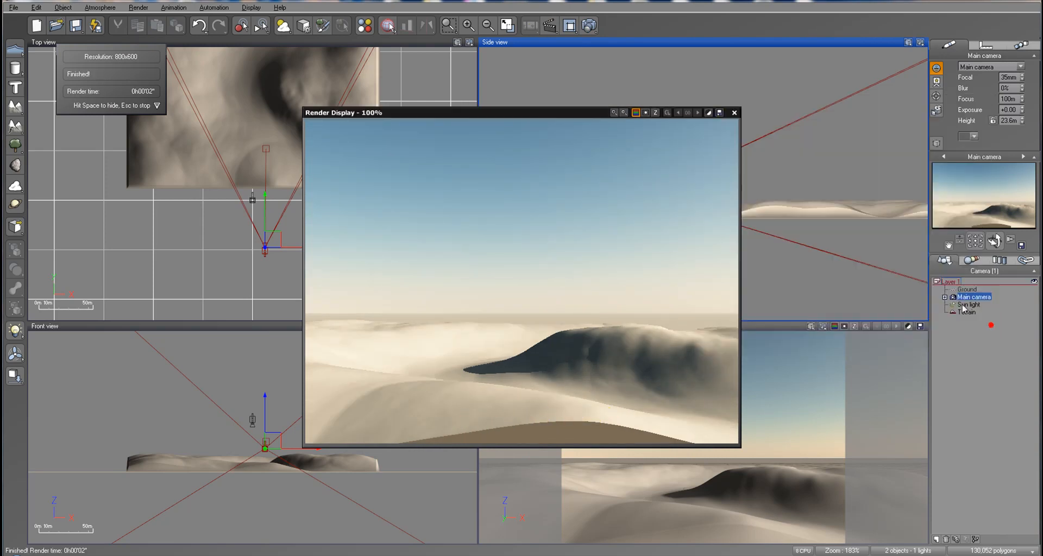
left_click(734, 113)
Move the main camera forward, closer to the terrain's front edge, and render the scene again to check the framing.
left_click_drag(644, 207, 669, 205)
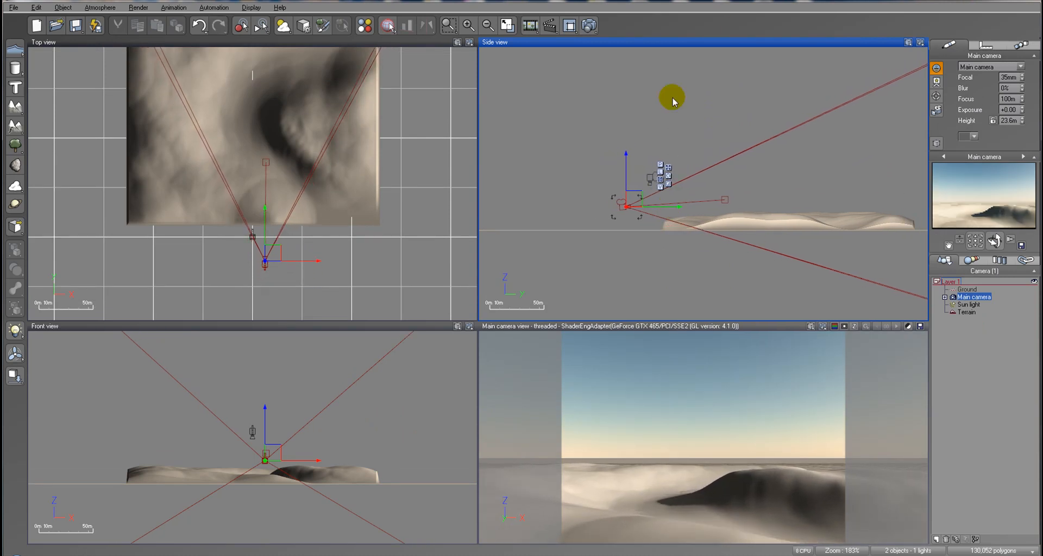
left_click(588, 25)
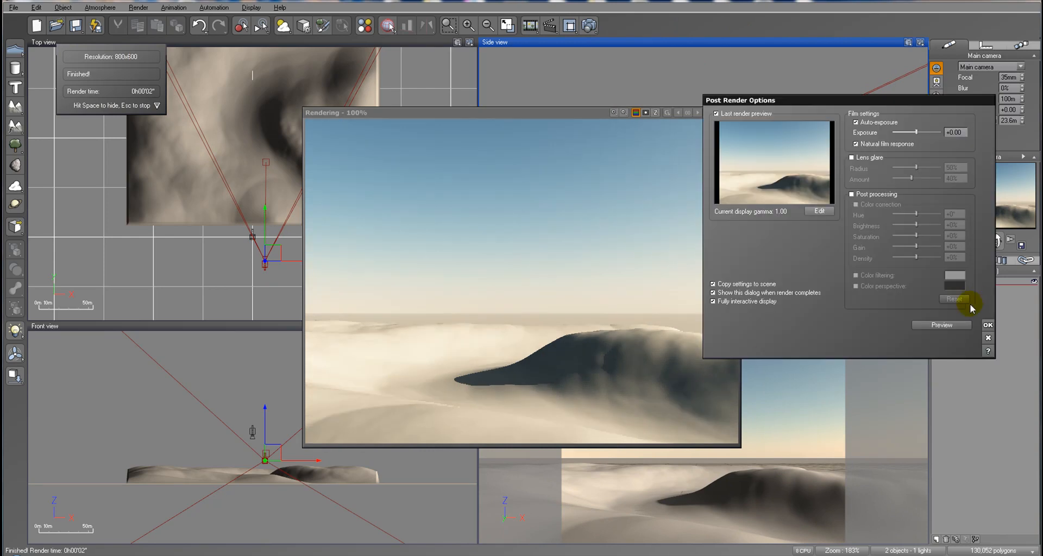
left_click(988, 325)
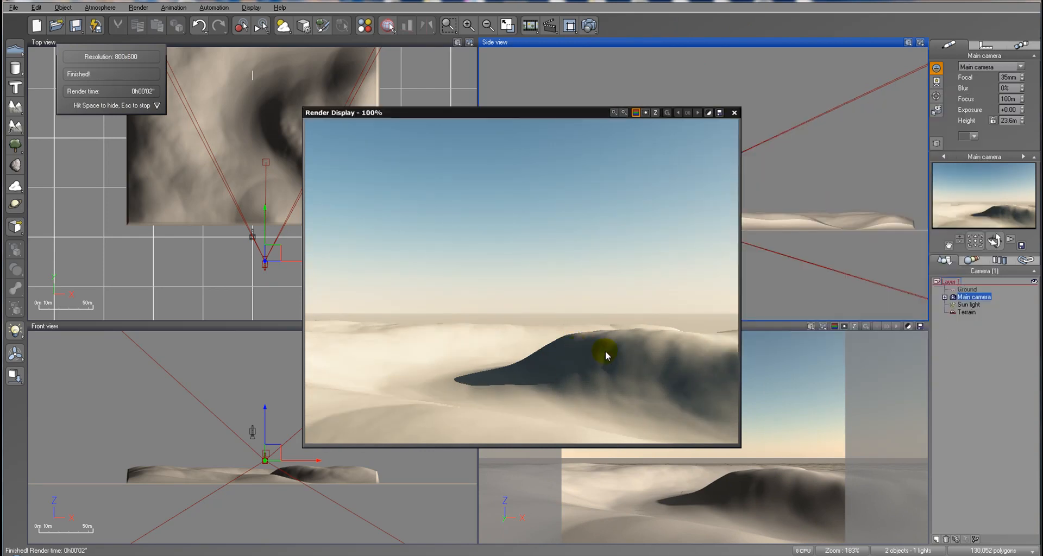
left_click(736, 113)
right_click(304, 147)
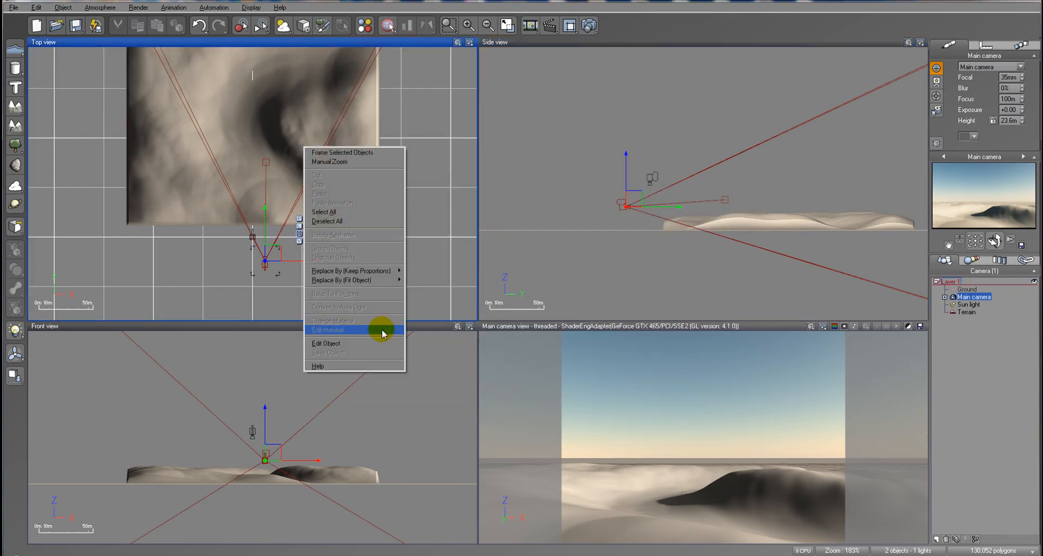
left_click(362, 343)
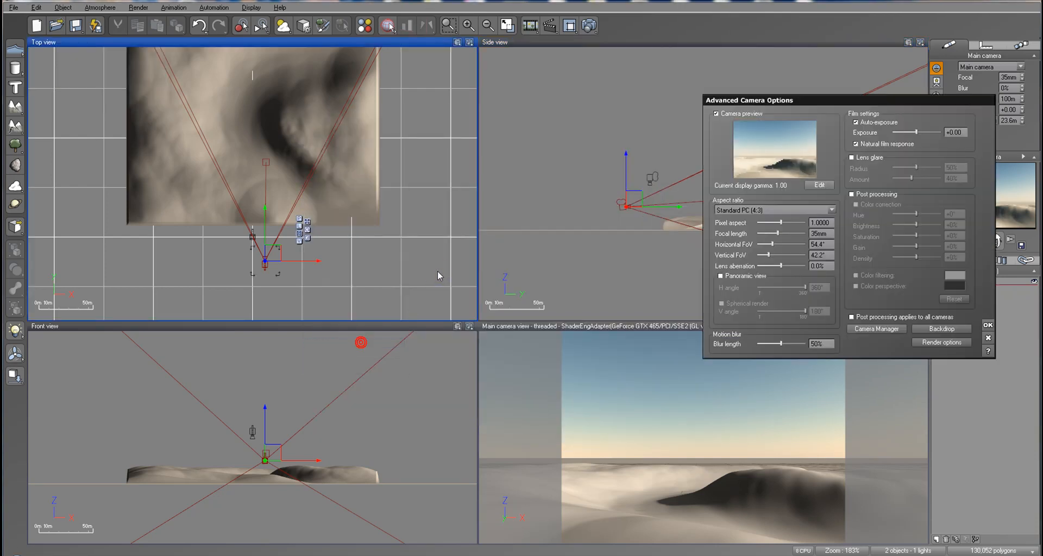
left_click(988, 327)
Open the terrain in the Terrain Editor and set the Raise brush to inverted with a size of 27.4 m.
left_click(349, 88)
right_click(322, 107)
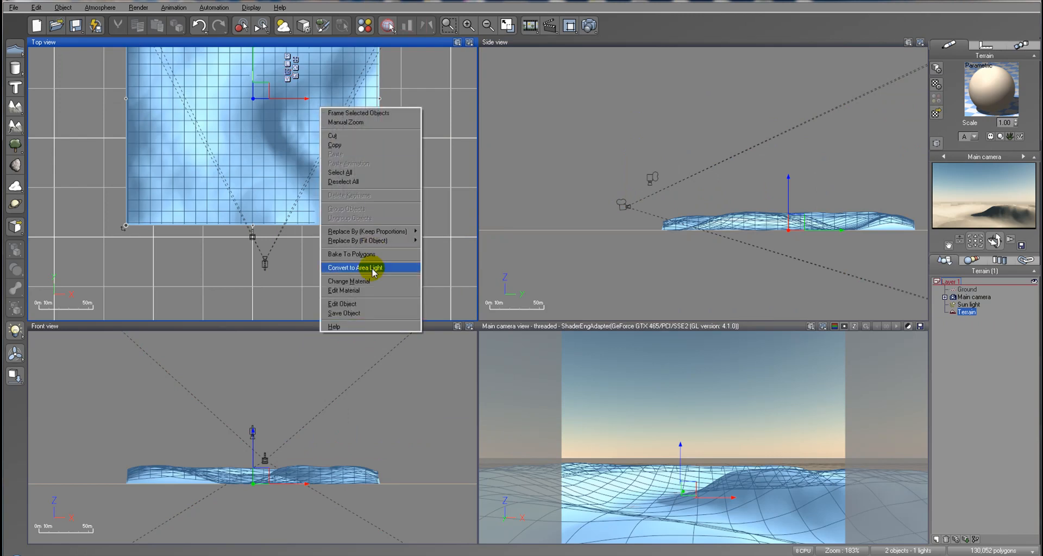
left_click(362, 304)
left_click_drag(518, 165, 477, 138)
mouse_move(535, 275)
left_mouse_down()
mouse_move(599, 307)
mouse_move(583, 344)
left_mouse_up()
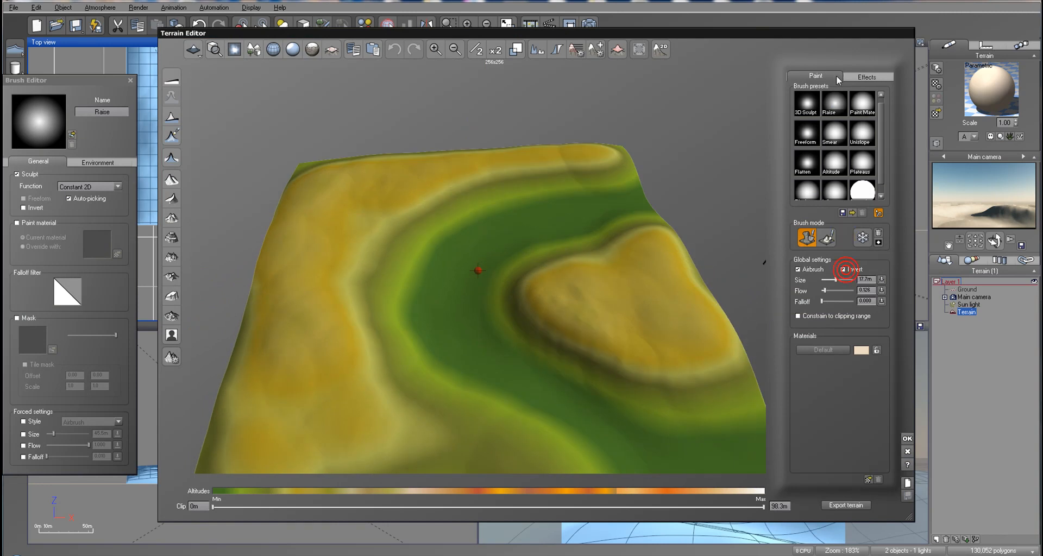
left_click(839, 108)
left_click_drag(837, 280, 841, 281)
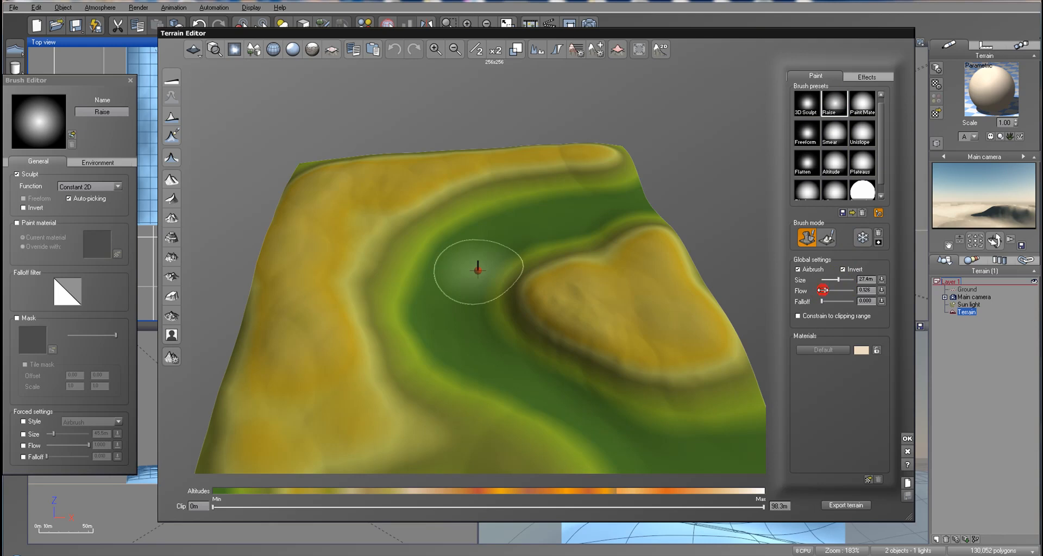
Lower the right hill with the inverted Raise brush and accept the terrain edits.
mouse_move(690, 294)
left_mouse_down()
mouse_move(569, 304)
mouse_move(621, 337)
mouse_move(564, 298)
mouse_move(670, 330)
left_mouse_up()
mouse_move(670, 328)
right_mouse_down()
mouse_move(673, 316)
mouse_move(605, 302)
right_mouse_up()
mouse_move(605, 302)
left_mouse_down()
mouse_move(577, 307)
mouse_move(540, 289)
mouse_move(564, 277)
mouse_move(513, 298)
mouse_move(598, 327)
mouse_move(570, 321)
mouse_move(521, 275)
mouse_move(569, 276)
mouse_move(603, 296)
left_mouse_up()
right_click_drag(603, 295, 618, 292)
left_click_drag(533, 276, 532, 275)
left_click(905, 440)
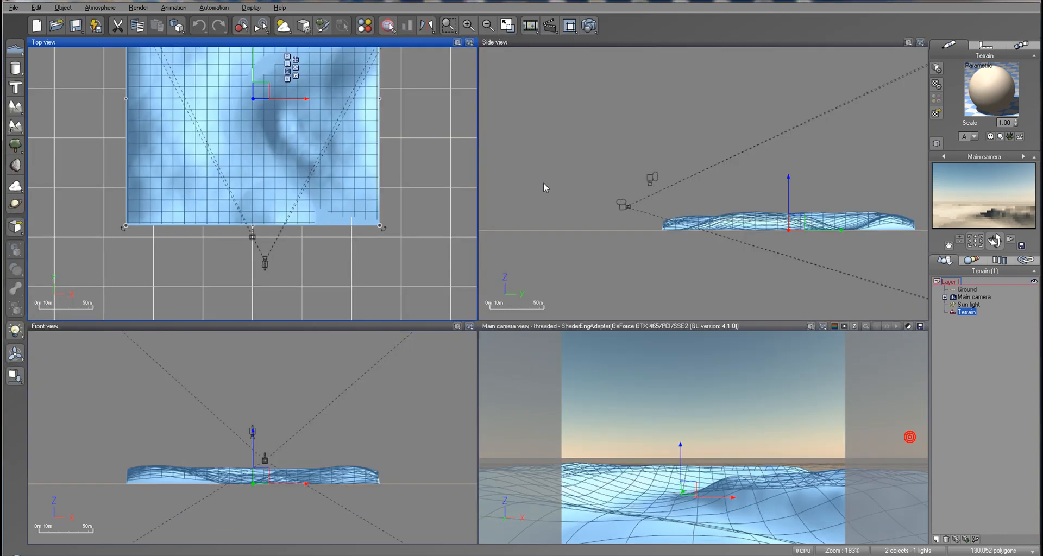
left_click(829, 225)
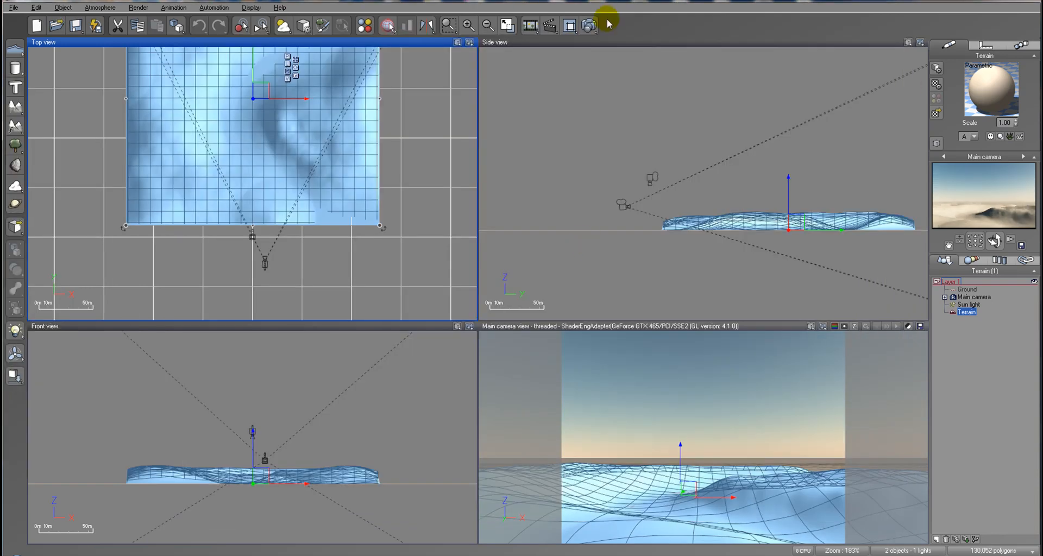
Render a test image to examine the lowered right hill from the main camera.
left_click(589, 25)
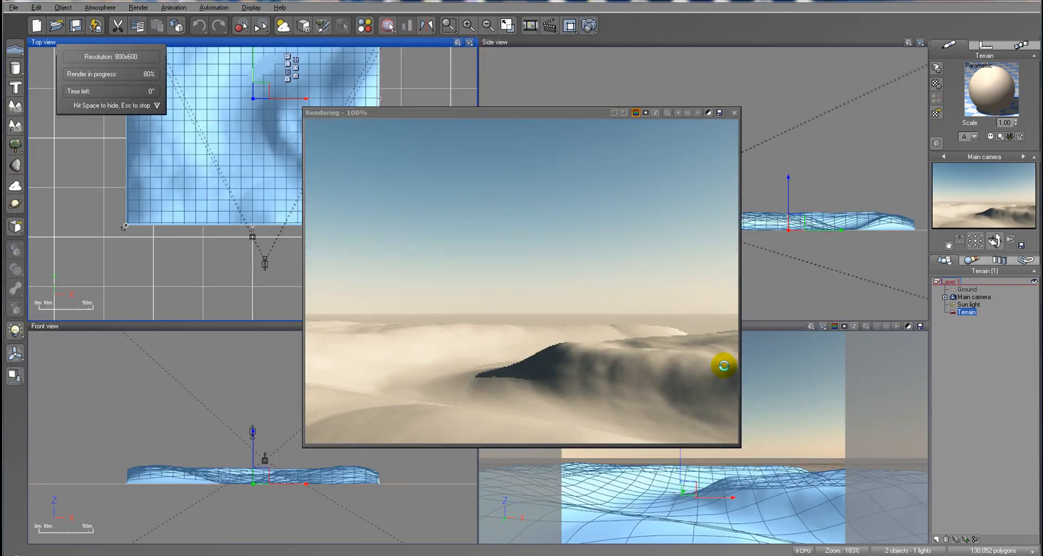
left_click(988, 325)
left_click(509, 202)
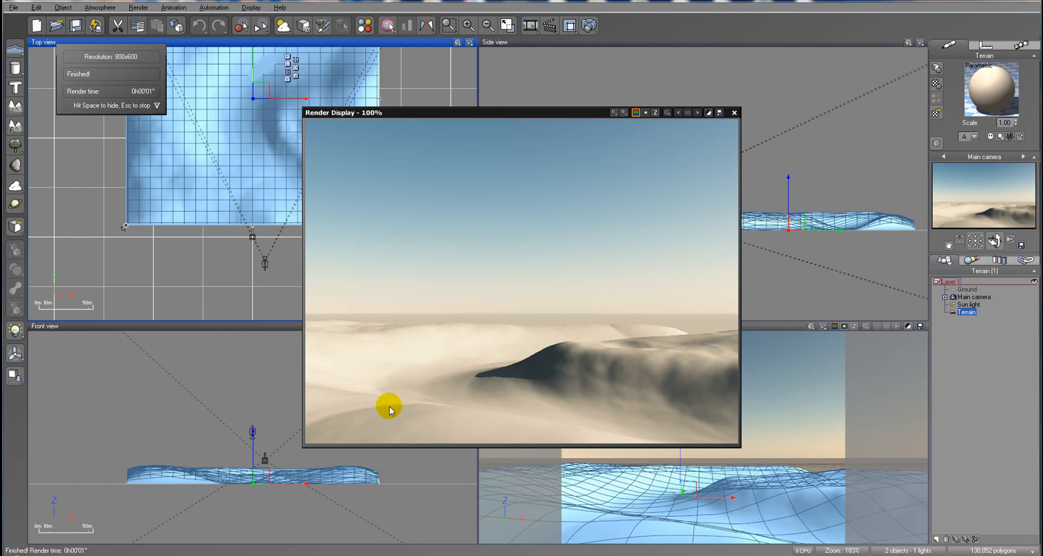
left_click(735, 112)
Shift the main camera toward the left bank, move it back and up to about 32.4 m, and tilt it slightly downward.
left_click(266, 260)
left_click_drag(287, 263, 264, 265)
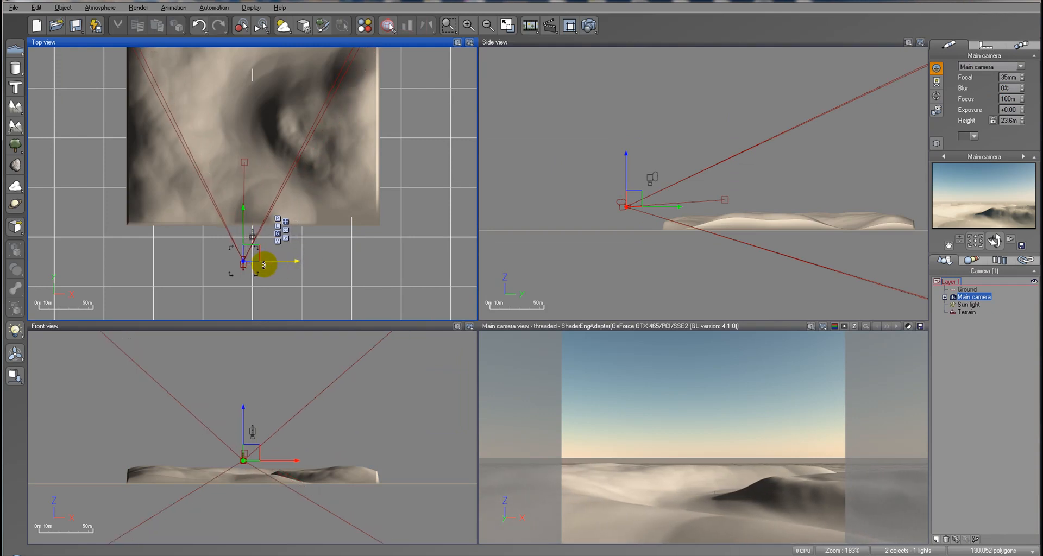
left_click_drag(625, 202, 616, 185)
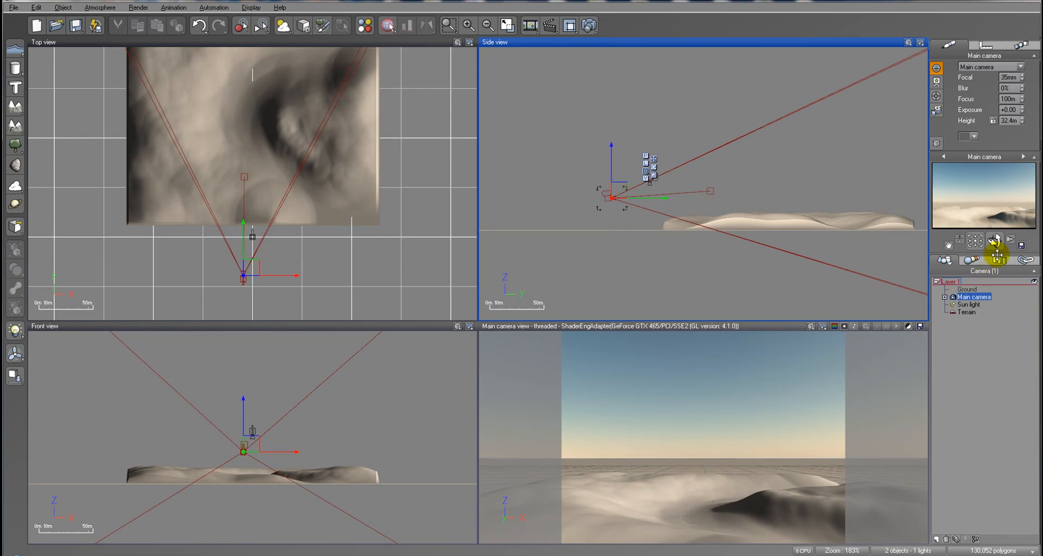
left_click_drag(1001, 240, 1002, 254)
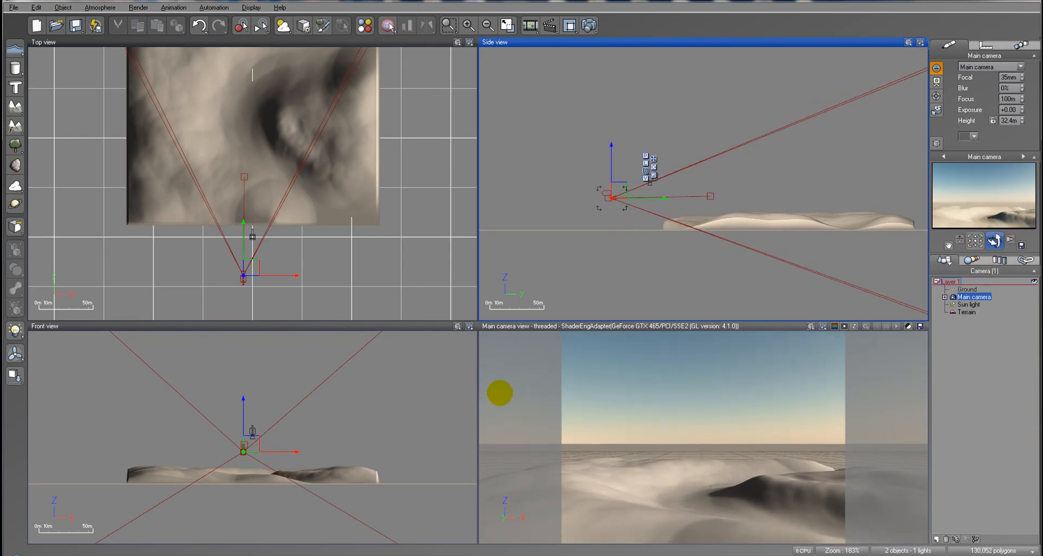
Add a sea plane and raise it until the water fills the winding valley between the banks.
left_click(14, 68)
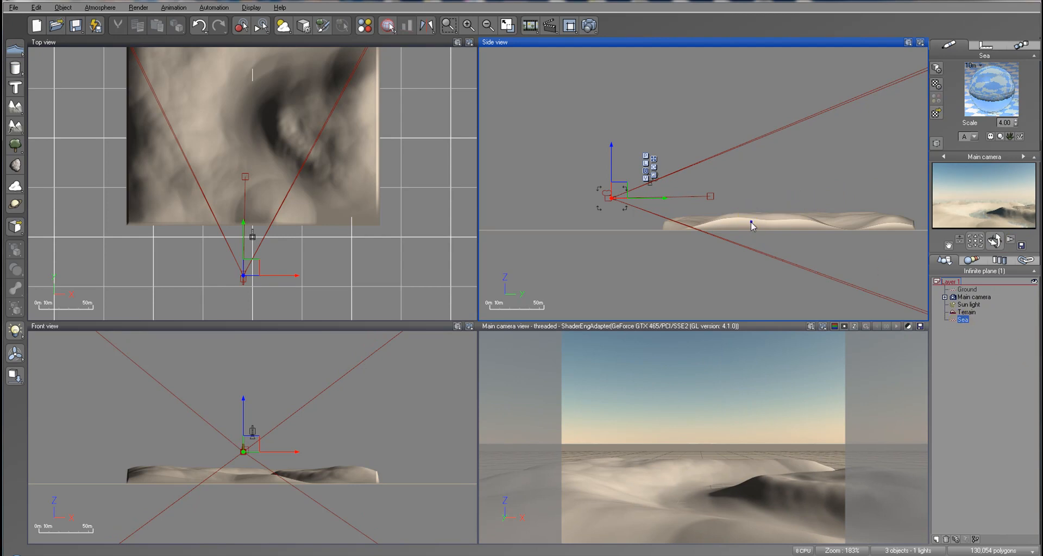
right_click(696, 217)
key("Delete")
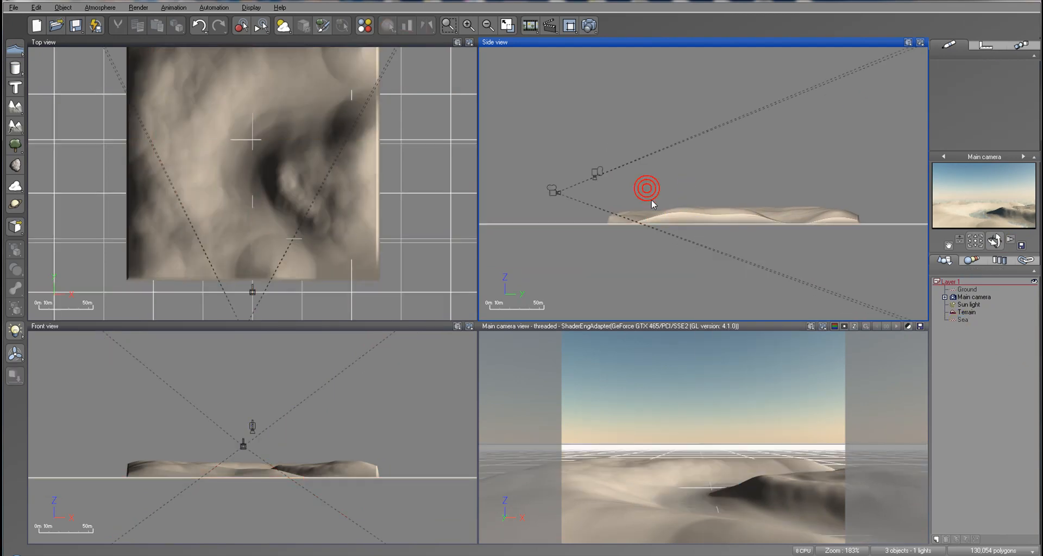
key("ctrl+z")
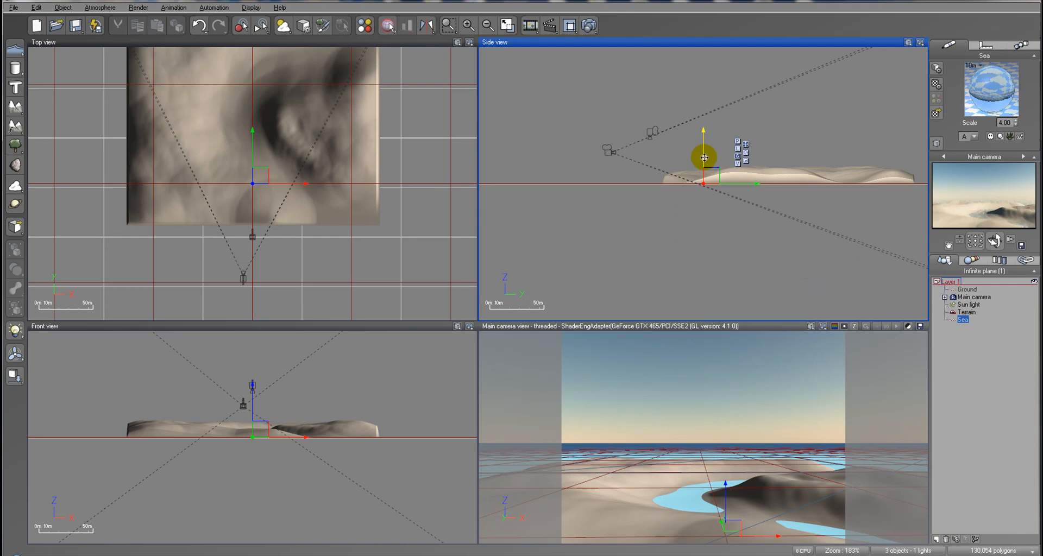
left_click_drag(706, 155, 705, 151)
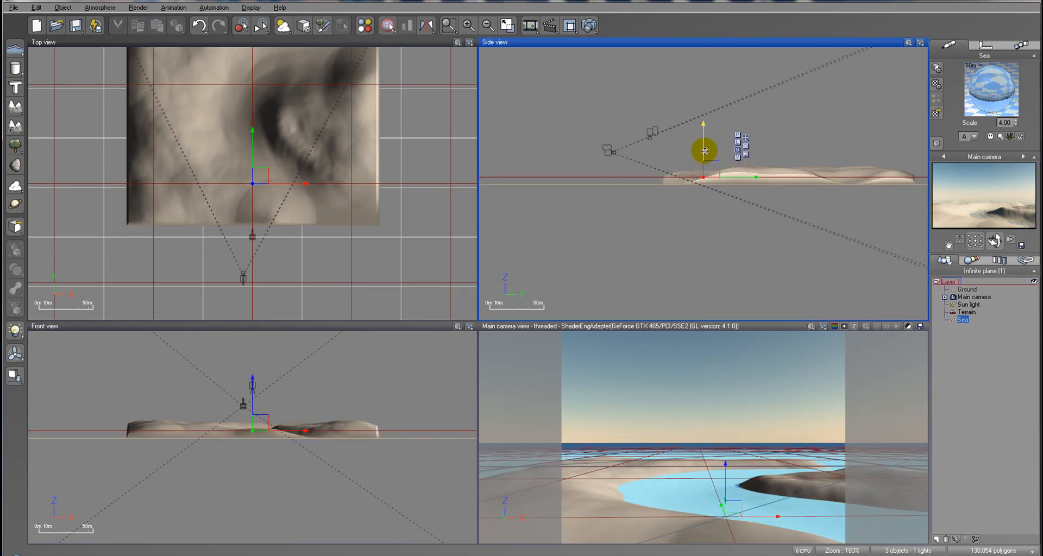
Render the scene to examine the water in the valley.
left_click(589, 25)
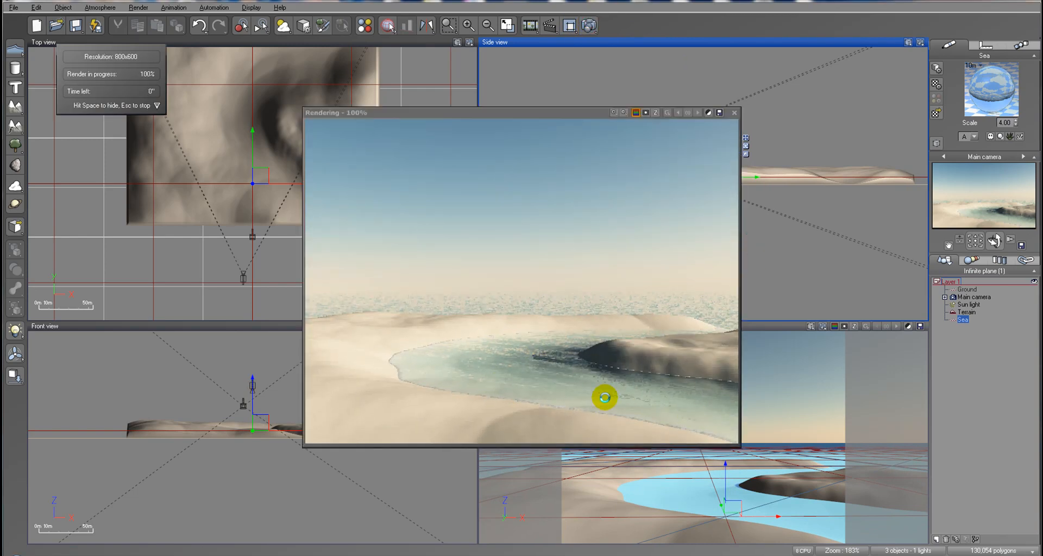
left_click(988, 326)
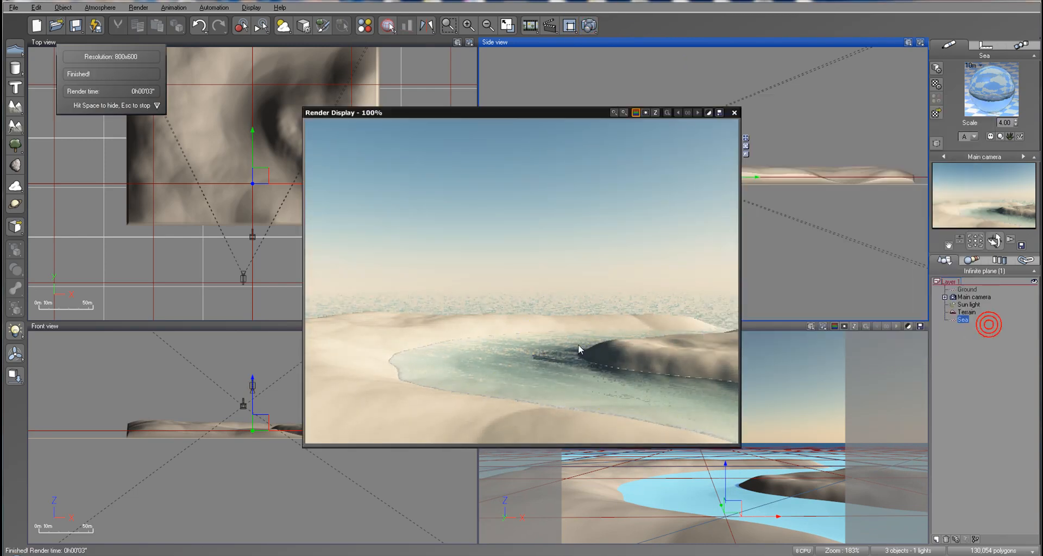
Close the render result and add a second standard terrain to the scene.
left_click(734, 113)
right_click_drag(252, 102, 278, 219)
right_click(278, 293)
left_click(15, 107)
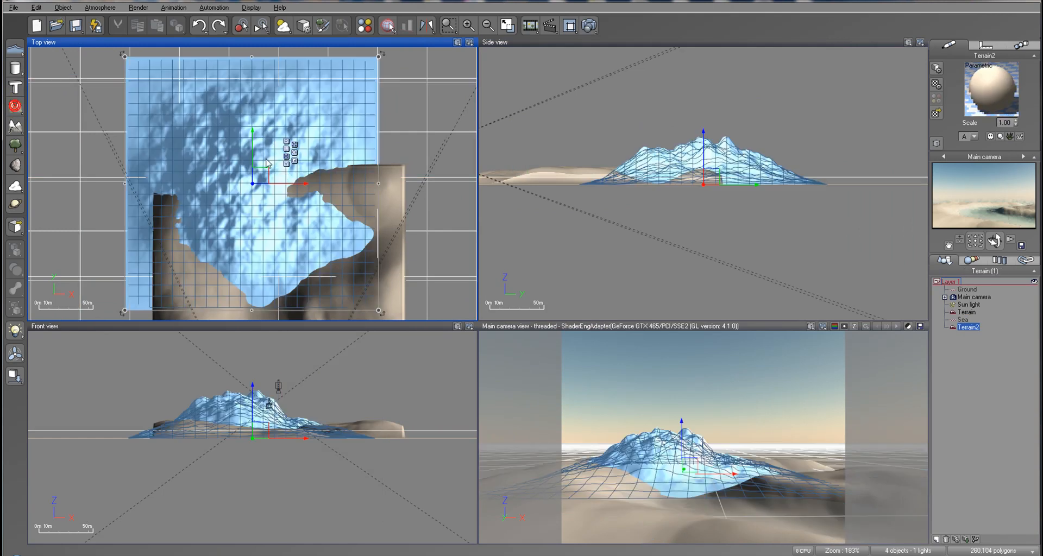
Move the second terrain behind the valley terrain and stretch it into a wide backdrop range spanning the camera view.
scroll(289, 125, "down", 5)
scroll(289, 125, "down", 3)
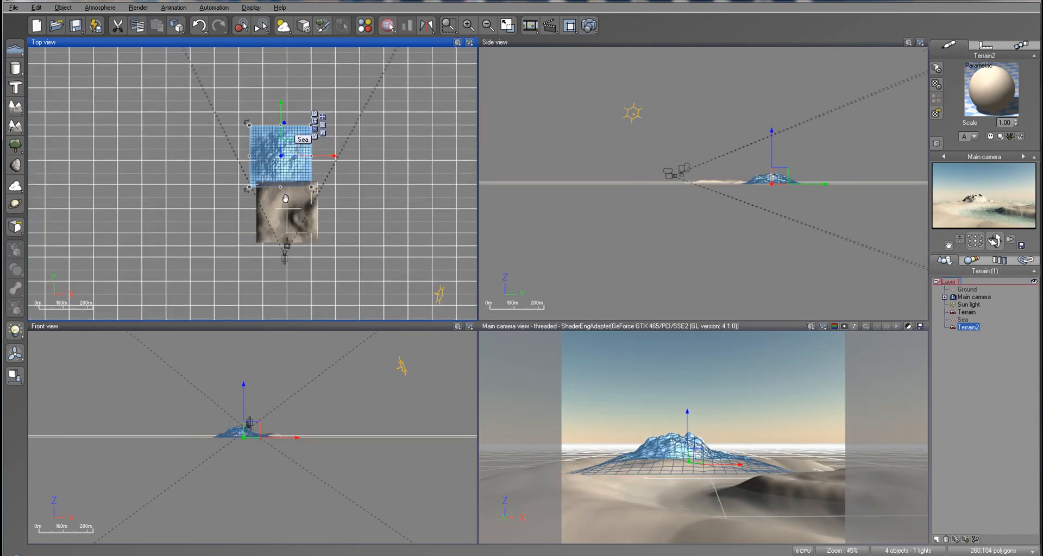
right_click_drag(288, 125, 288, 263)
left_click_drag(292, 234, 454, 144)
left_click_drag(198, 143, 126, 143)
left_click_drag(288, 173, 290, 274)
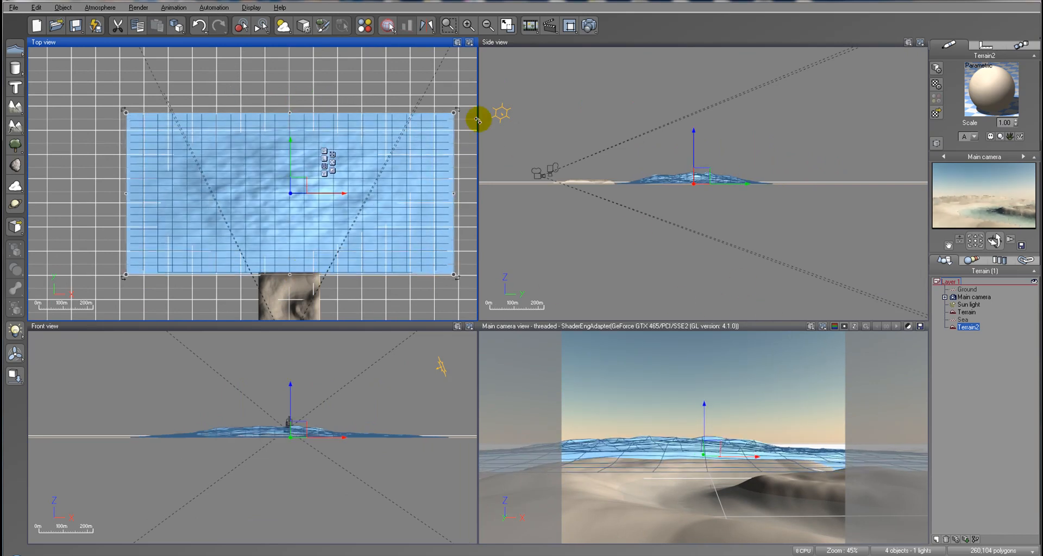
Raise the outer slopes of the backdrop terrain with the airbrushed Raise brush, using a flow of about 0.077 and a larger brush size.
right_click(281, 150)
left_click(349, 333)
right_click_drag(457, 293, 503, 251)
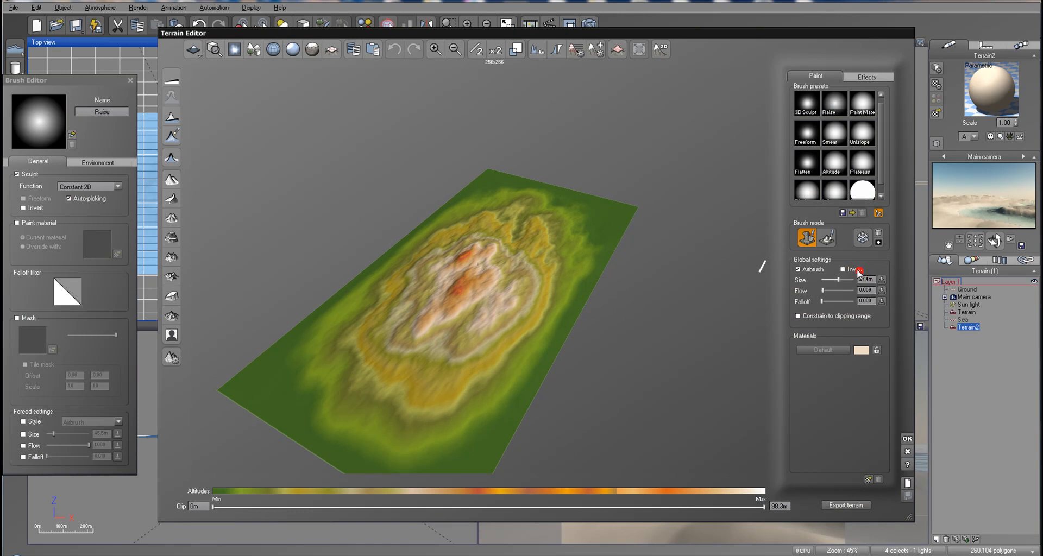
left_click_drag(569, 253, 505, 222)
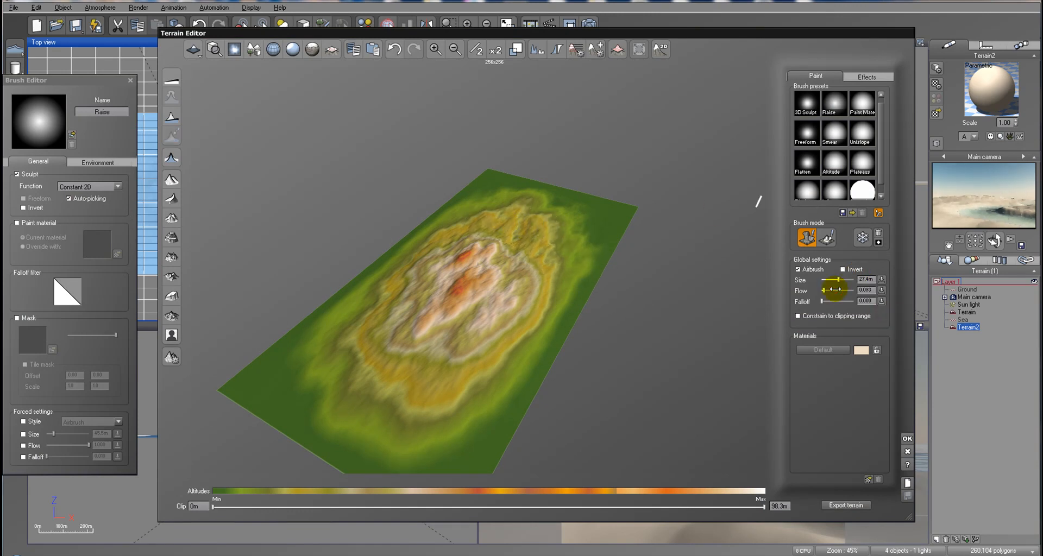
left_click_drag(557, 210, 496, 217)
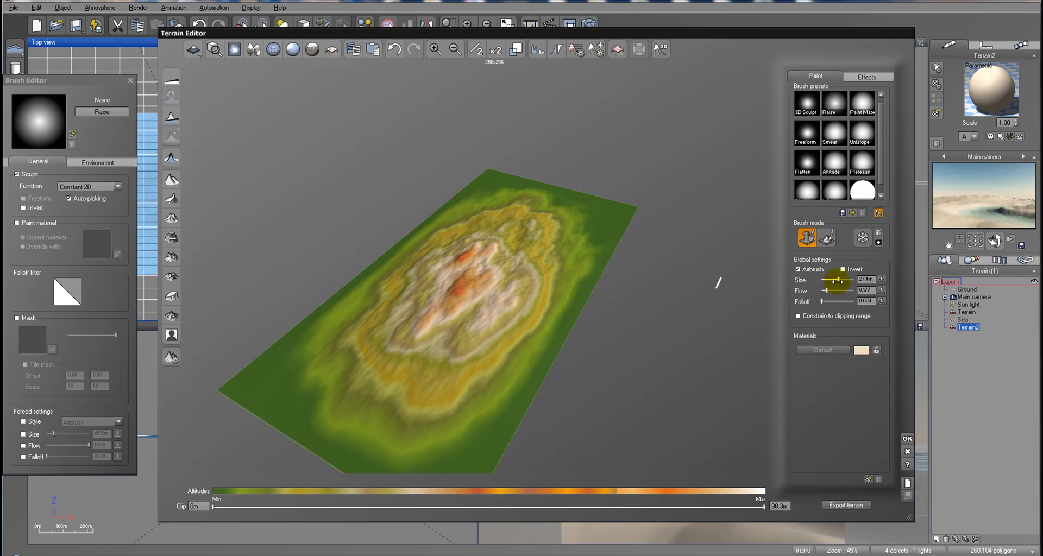
left_click_drag(836, 280, 843, 280)
mouse_move(490, 196)
left_mouse_down()
mouse_move(568, 205)
mouse_move(478, 204)
mouse_move(558, 206)
mouse_move(531, 193)
mouse_move(527, 208)
mouse_move(564, 180)
mouse_move(559, 198)
mouse_move(512, 187)
left_mouse_up()
mouse_move(365, 376)
left_mouse_down()
mouse_move(328, 419)
mouse_move(387, 427)
mouse_move(298, 389)
mouse_move(326, 391)
mouse_move(383, 361)
mouse_move(435, 435)
mouse_move(523, 275)
mouse_move(566, 239)
mouse_move(524, 214)
left_mouse_up()
left_click(907, 438)
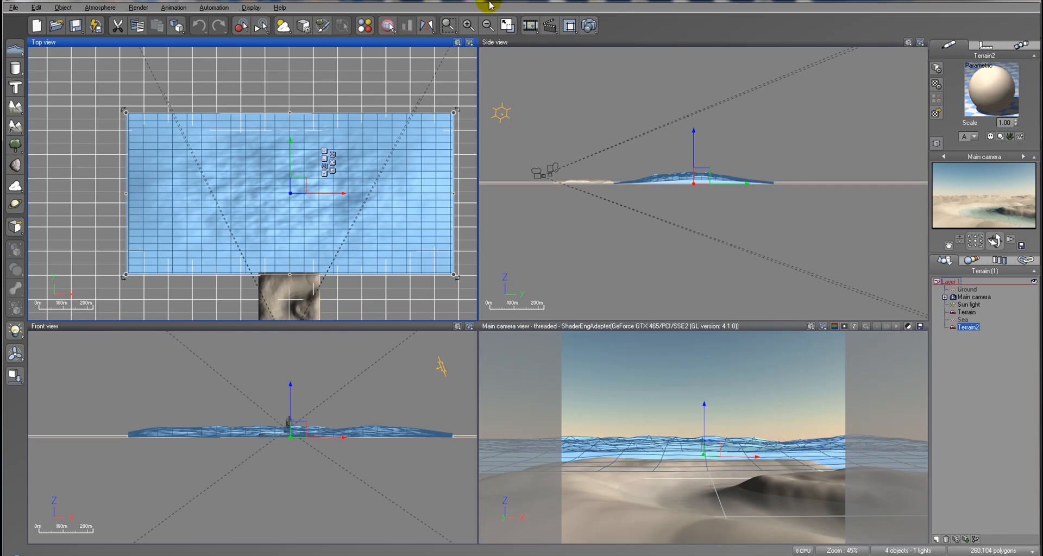
Render the scene to examine the new hills behind the water.
left_click(591, 25)
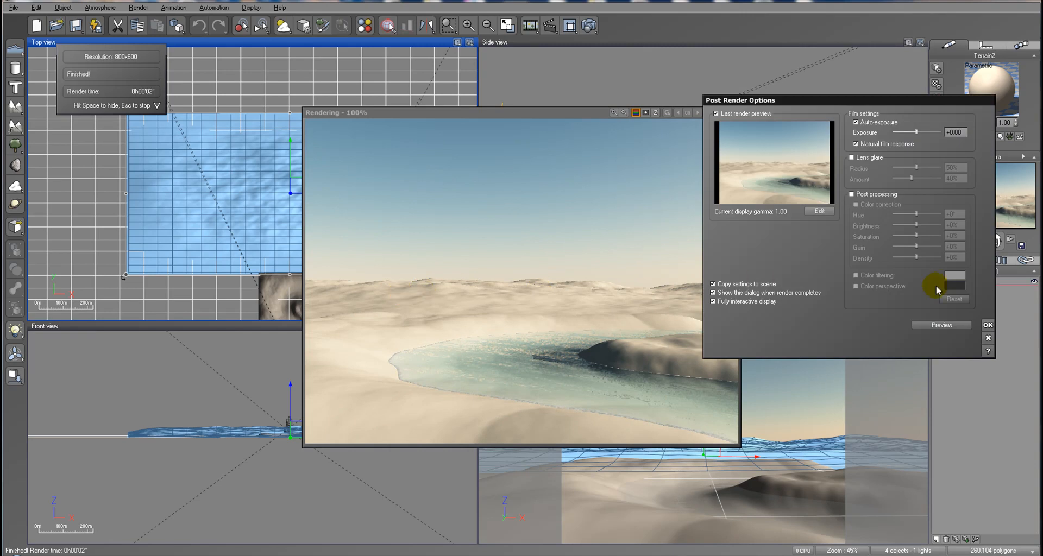
left_click(988, 324)
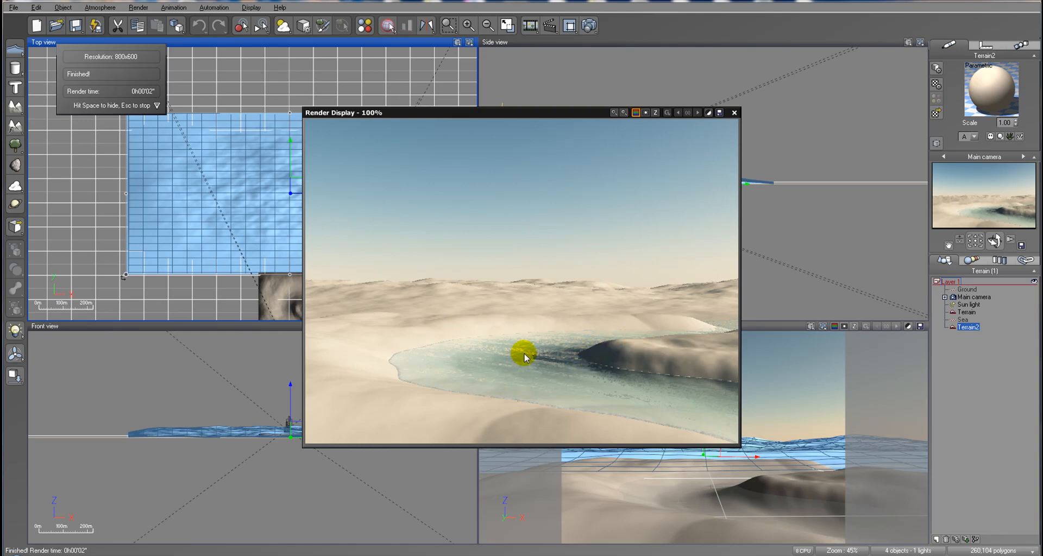
left_click(734, 113)
Assign the Grass material from the Landscapes collection to the valley terrain.
left_click(971, 313)
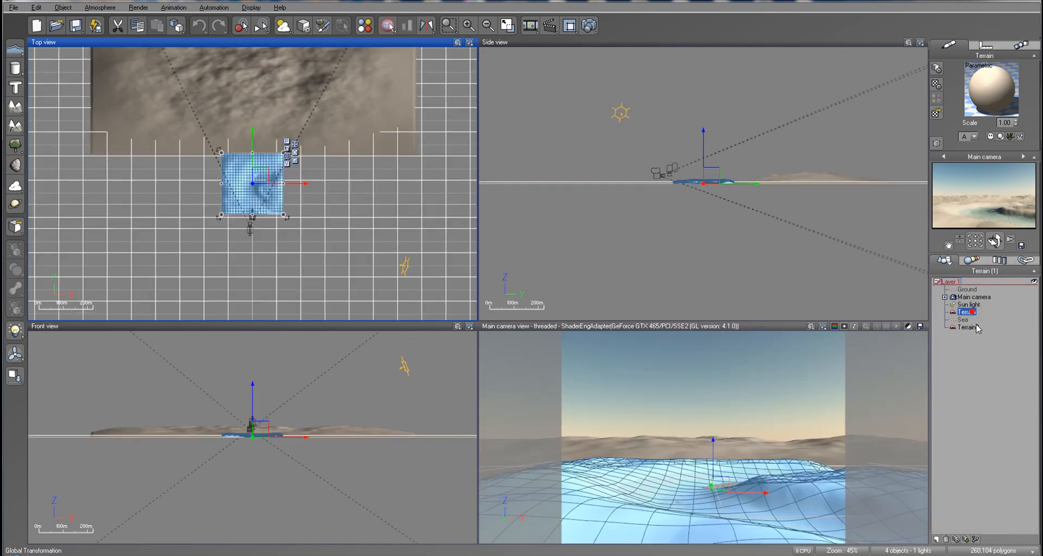
left_click(968, 327)
left_click(975, 313)
left_click(936, 113)
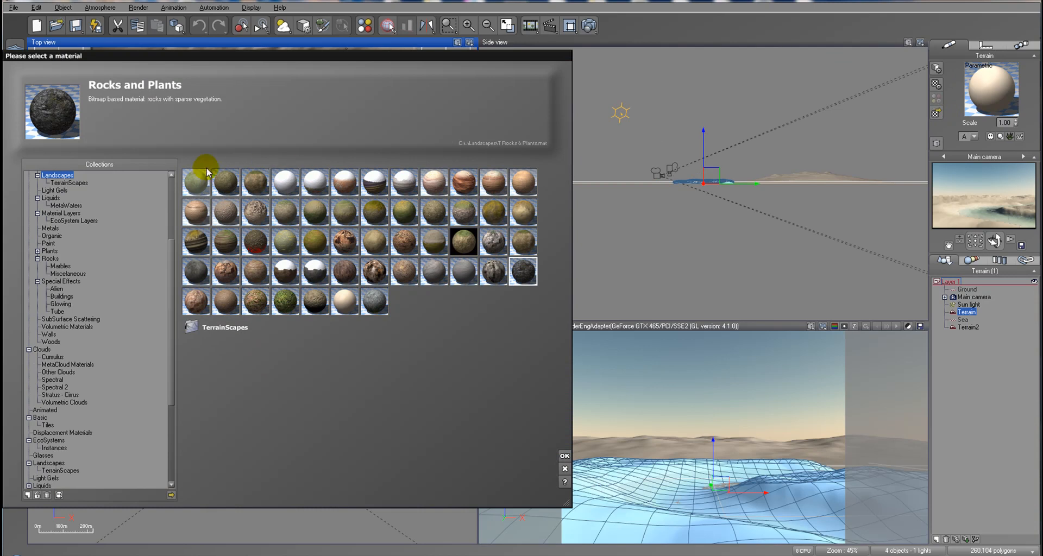
left_click(192, 188)
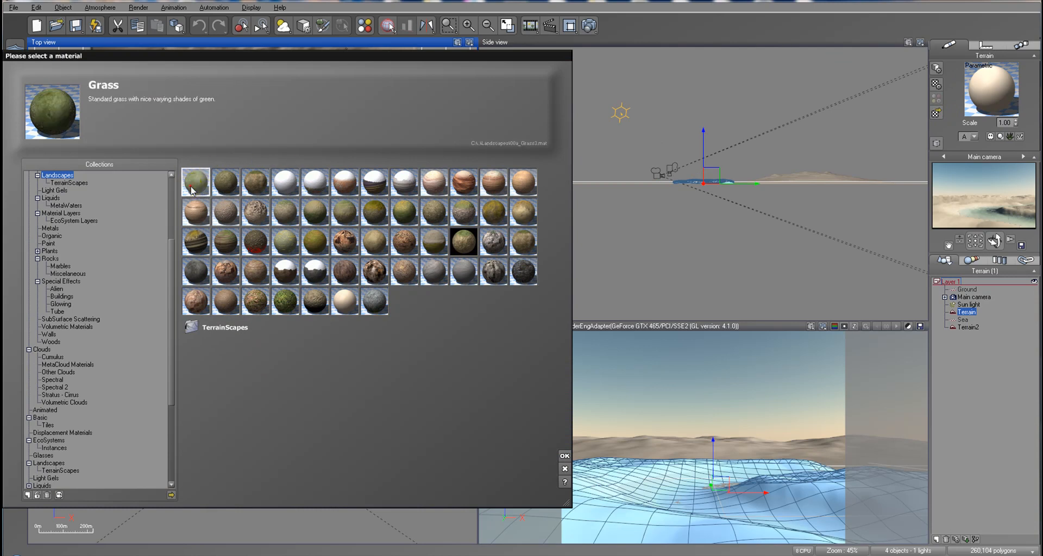
left_click(565, 456)
Assign the same Grass material to the backdrop terrain.
left_click(969, 327)
left_click(938, 113)
left_click(933, 114)
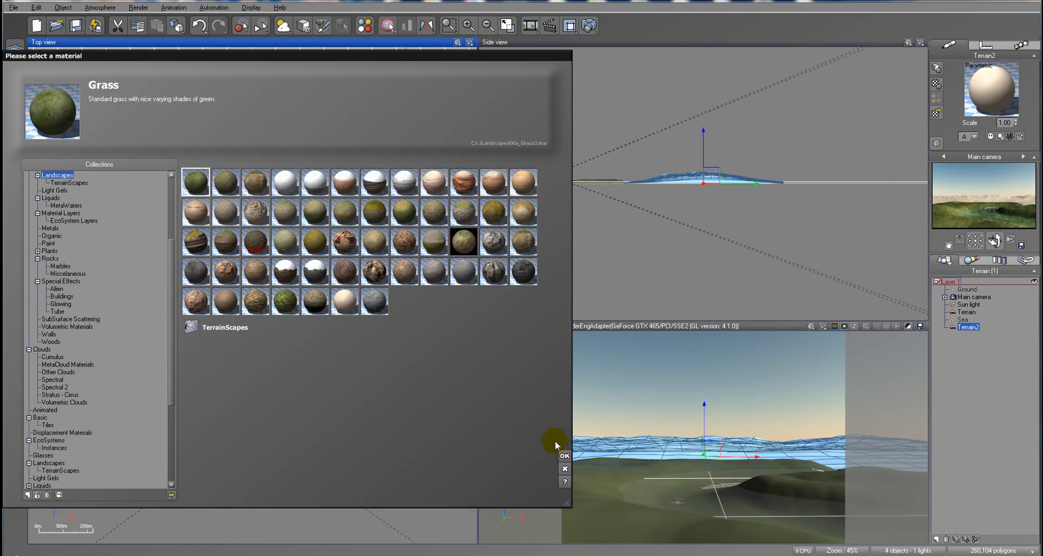
left_click(564, 455)
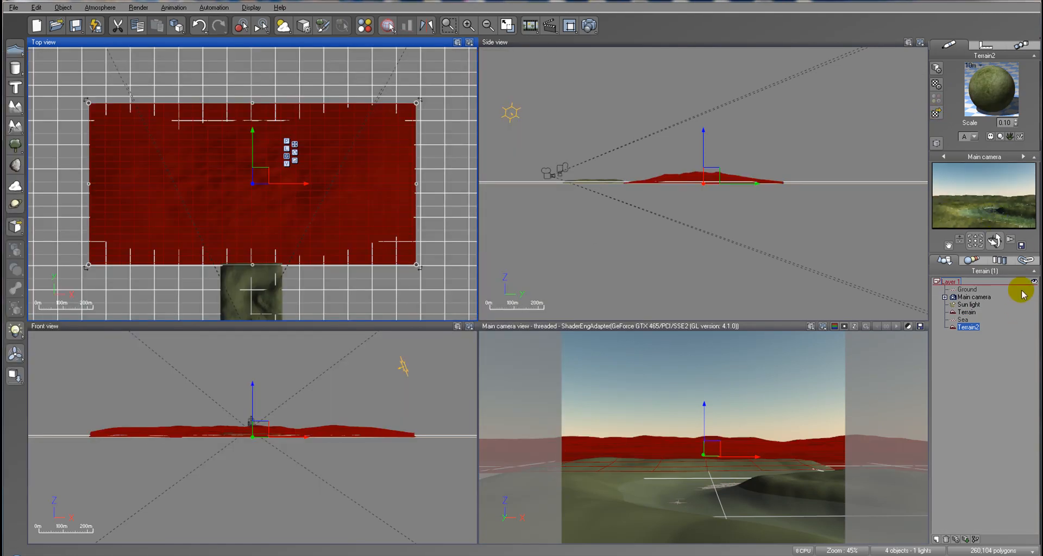
Convert the valley terrain's Grass material to an EcoSystem and add a second EcoSystem layer above the base grass.
left_click(967, 313)
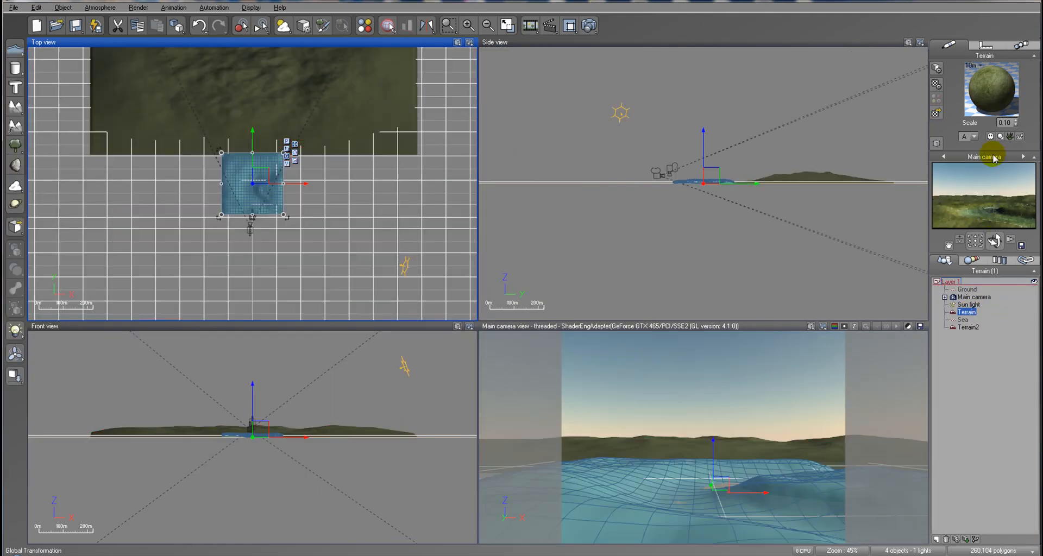
double_click(991, 89)
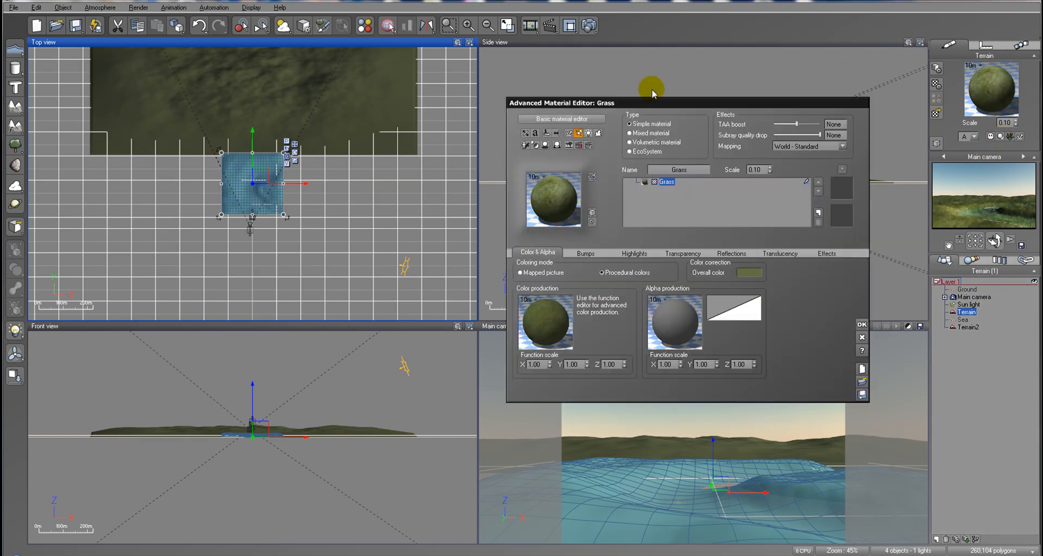
left_click_drag(661, 99, 599, 95)
left_click(586, 148)
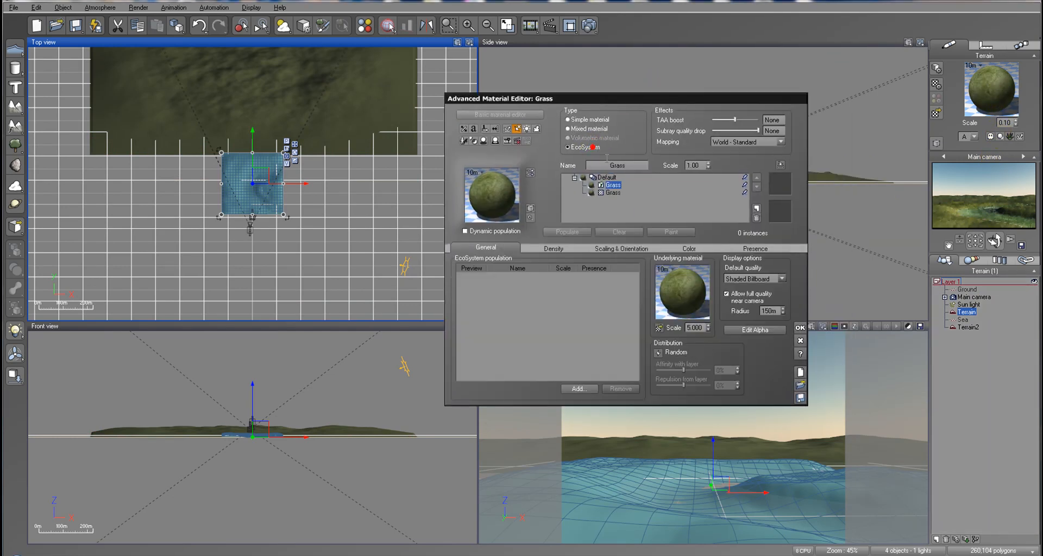
left_click(610, 194)
left_click(590, 148)
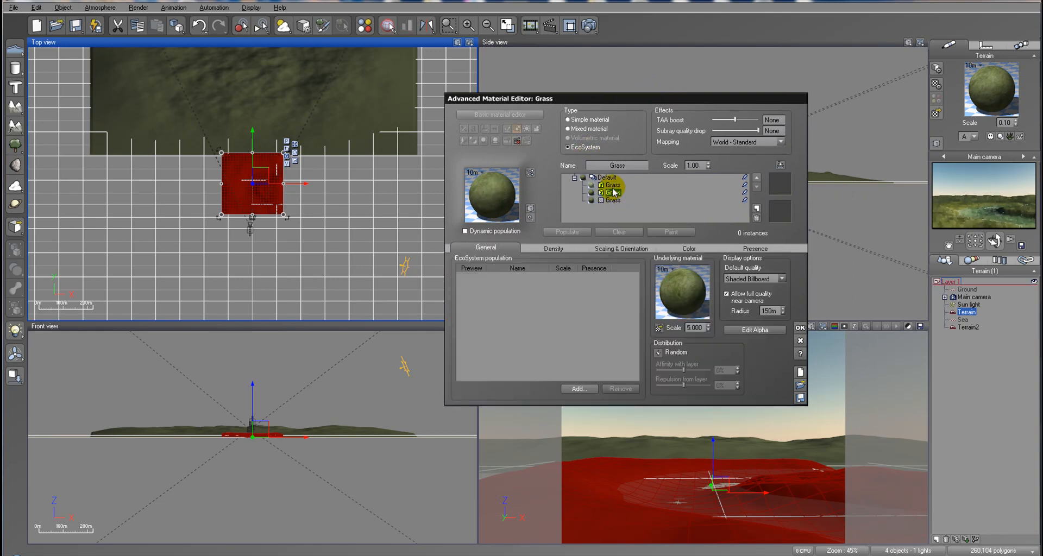
Rename the uppermost EcoSystem layer as flowers.
left_click(613, 186)
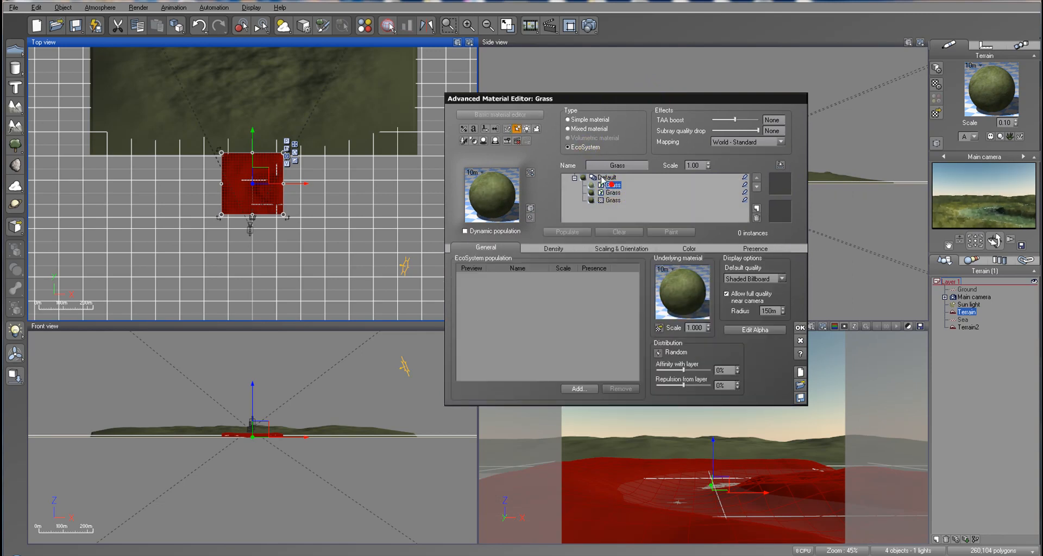
left_click(628, 165)
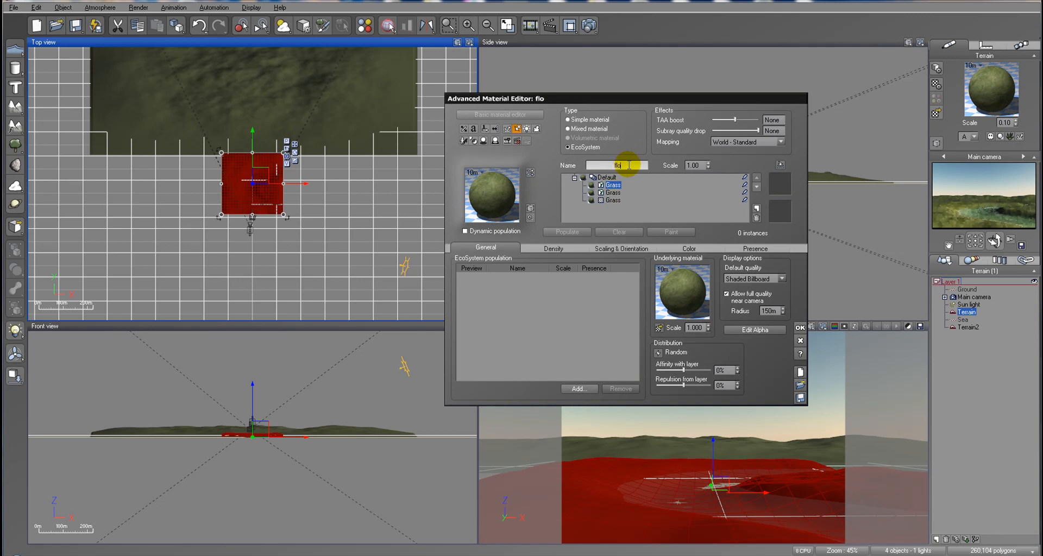
left_click(610, 194)
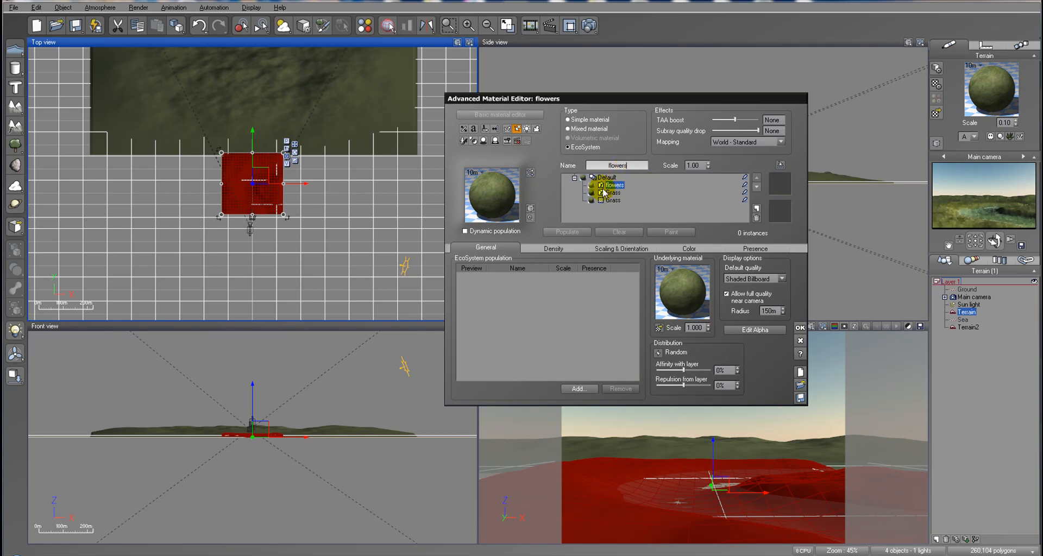
Add the Long Grass species from the Grasses - Plants collection to the Grass EcoSystem layer's population.
left_click(613, 193)
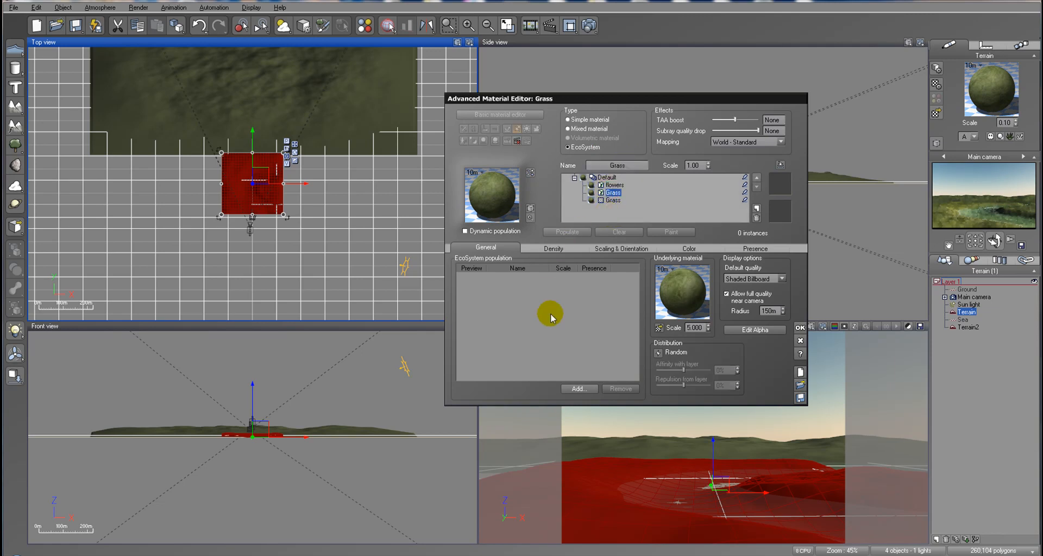
left_click(576, 389)
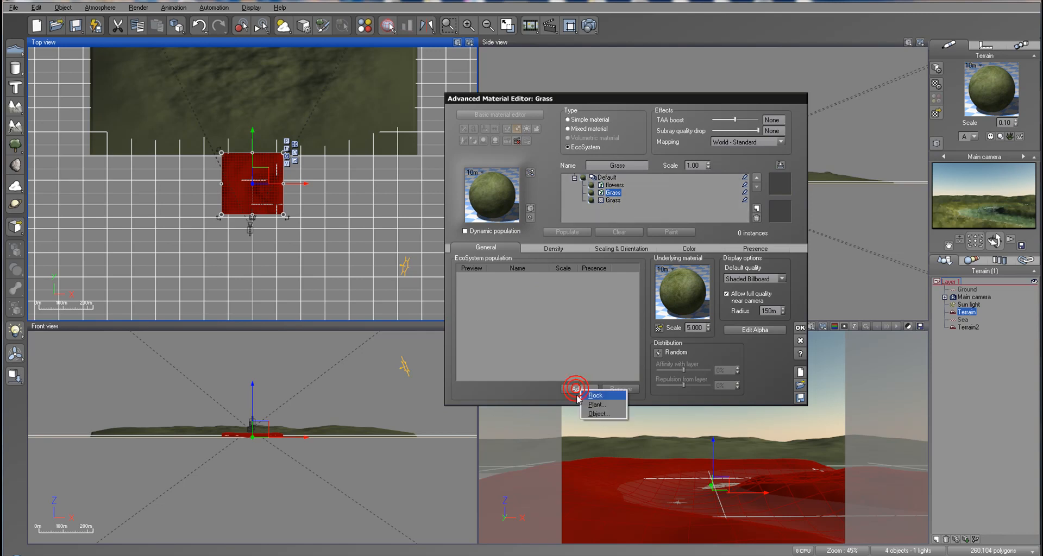
left_click(610, 401)
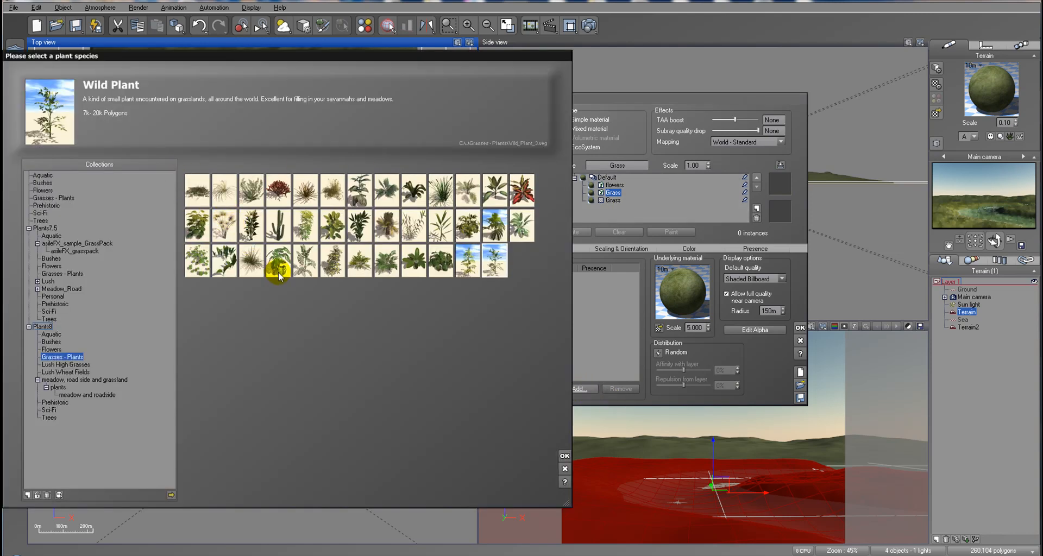
left_click(250, 270)
left_click_drag(151, 54, 196, 64)
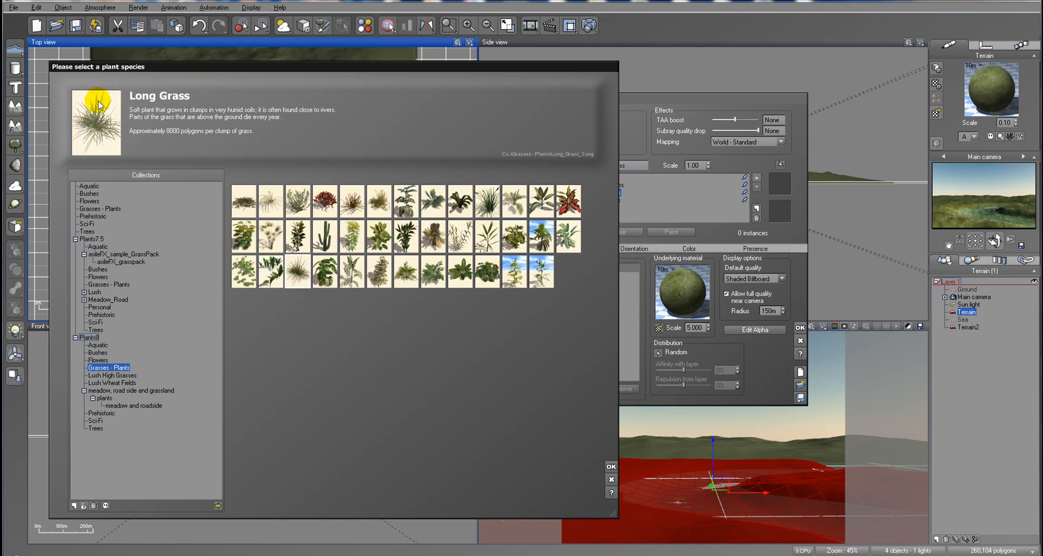
left_click(612, 468)
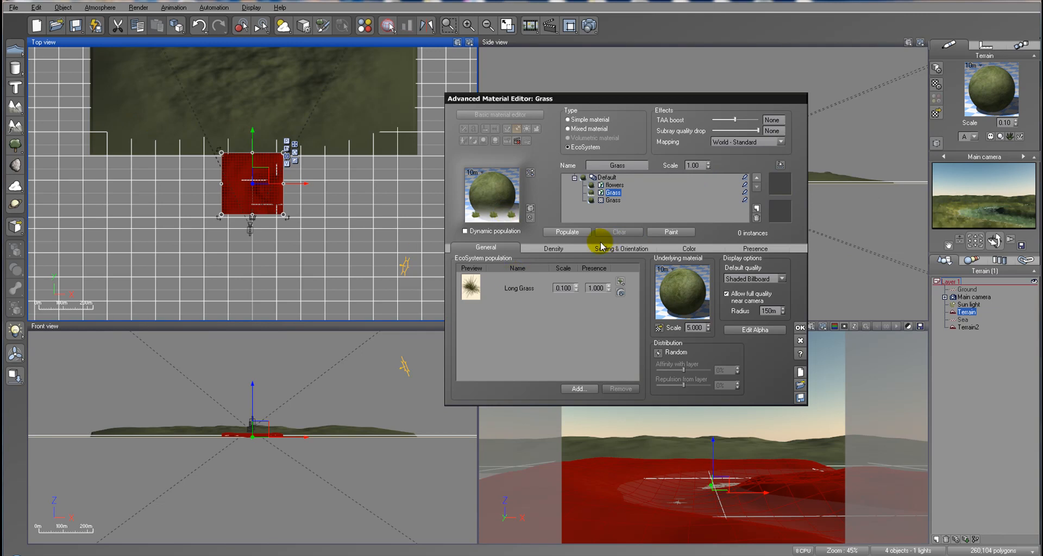
Populate the valley terrain with the long grass.
left_click(567, 232)
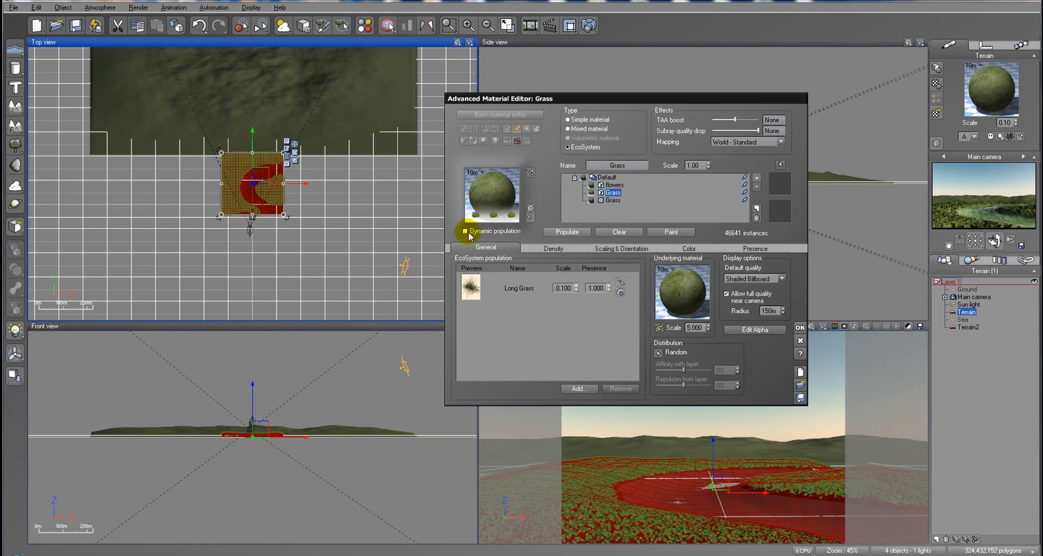
right_click_drag(337, 188, 375, 205)
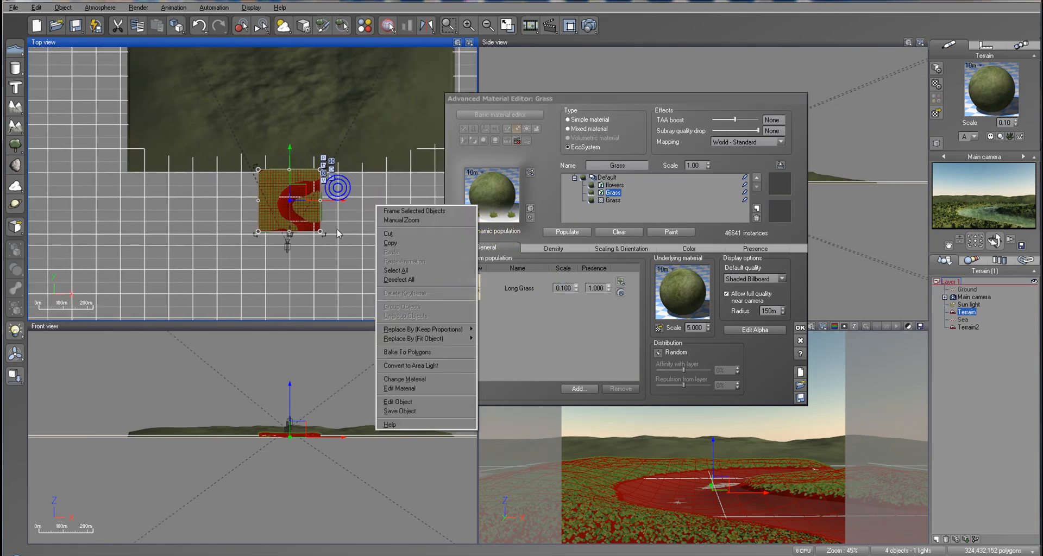
right_click_drag(337, 234, 312, 205)
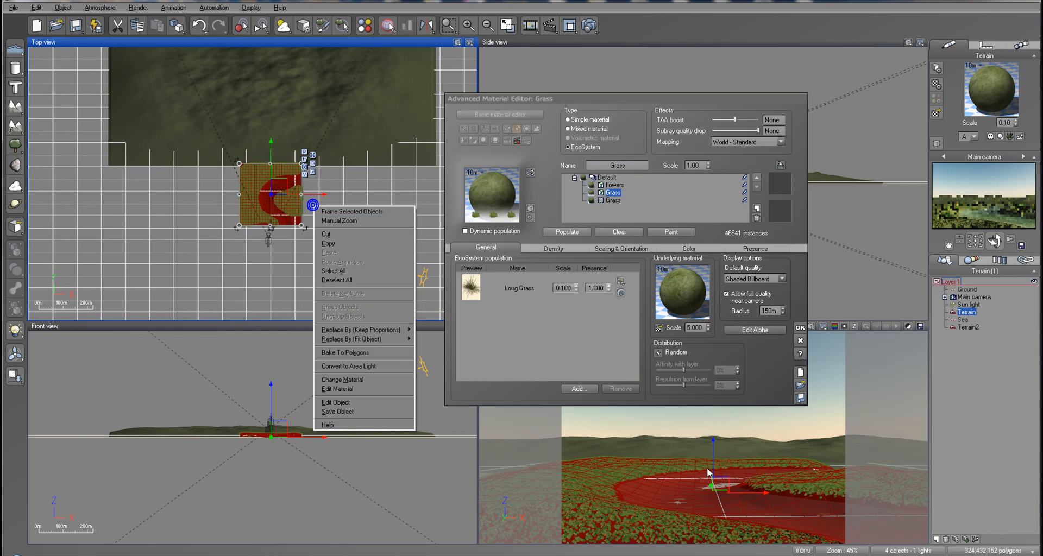
Set the grass layer's overall scaling to about 1.587 and overall density to 86%, repopulating the terrain after each change.
left_click(621, 247)
left_click_drag(515, 266, 517, 266)
left_click(567, 232)
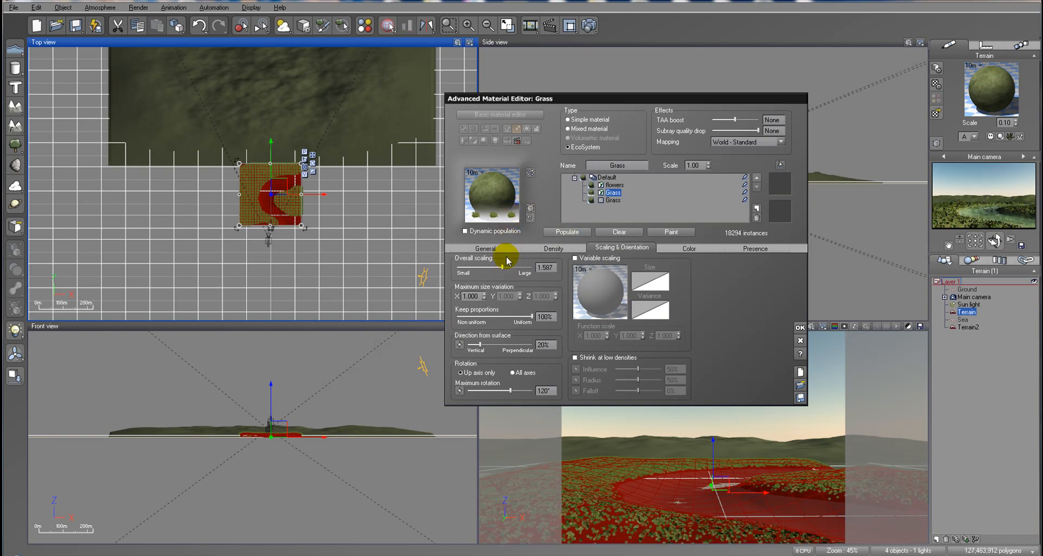
left_click(555, 247)
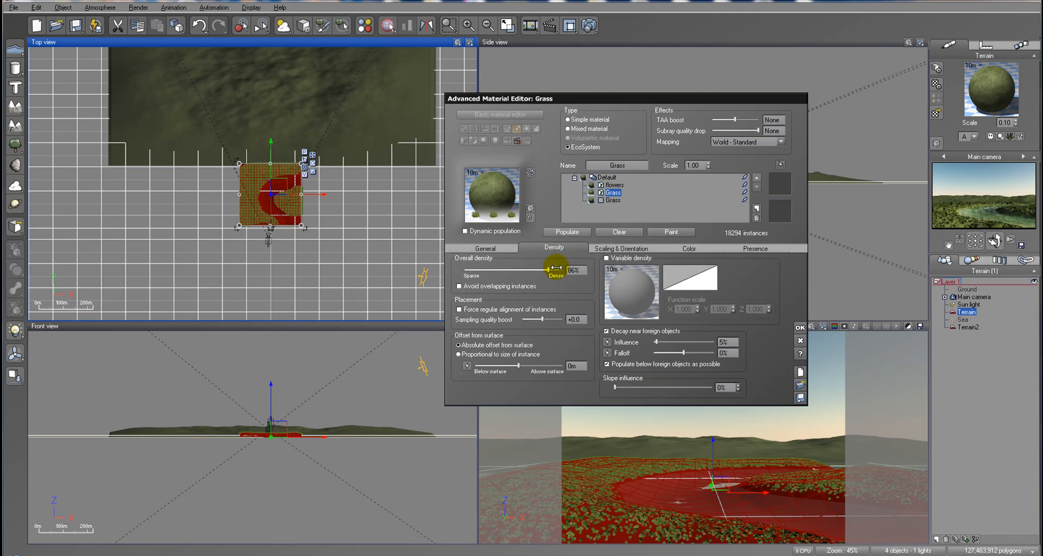
left_click(567, 232)
Render the scene to examine the grass coverage around the water.
left_click(589, 26)
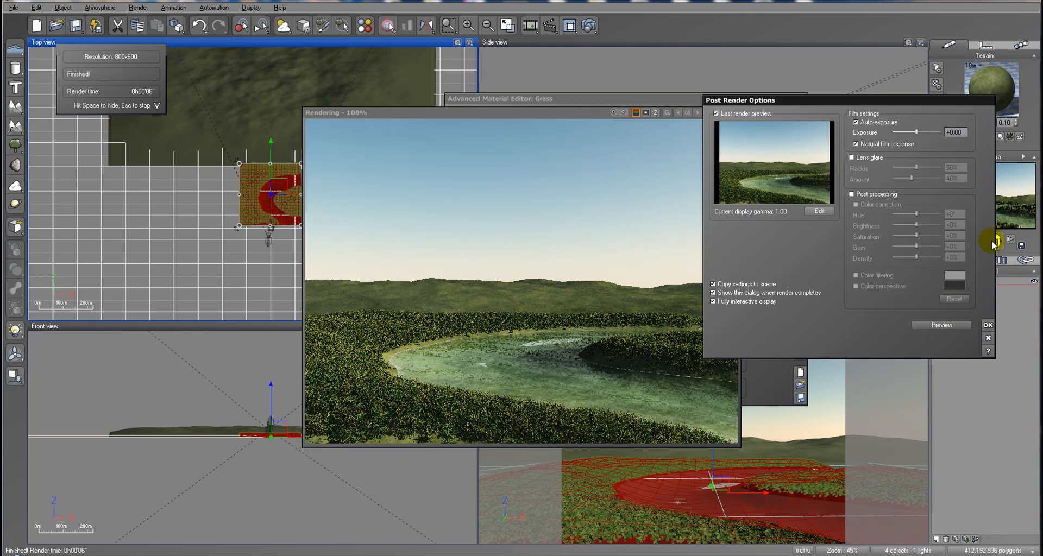
left_click(988, 325)
left_click(735, 114)
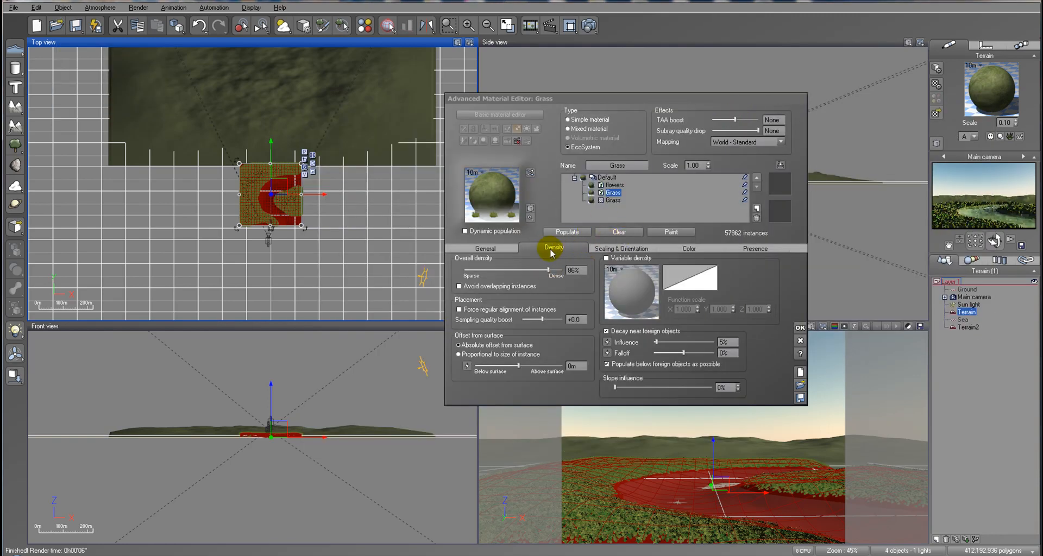
Set the grass layer's overall scaling to 2.170, overall density to 92% and foreign-object decay influence to 1%, and repopulate the terrain.
left_click(617, 251)
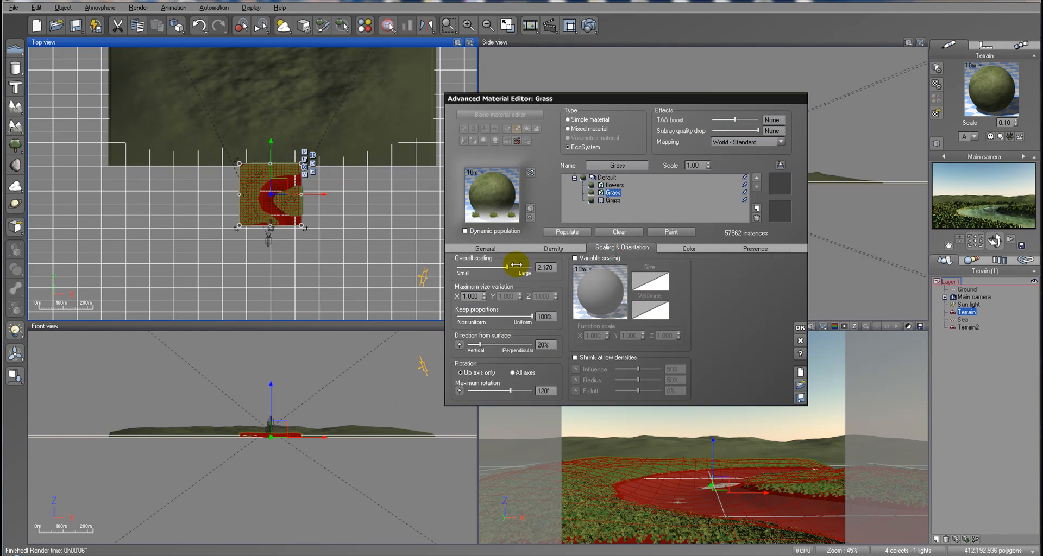
left_click(568, 245)
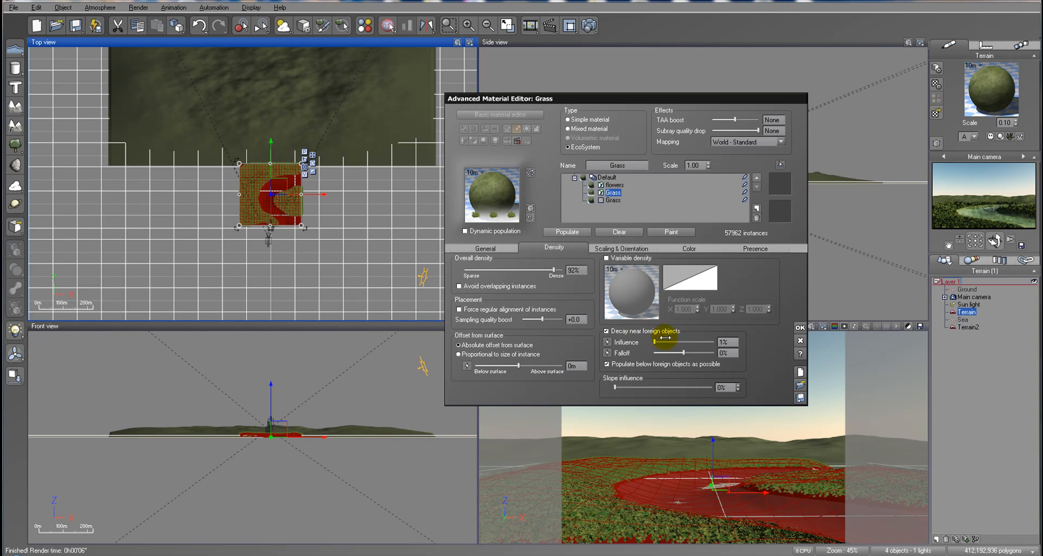
left_click(567, 232)
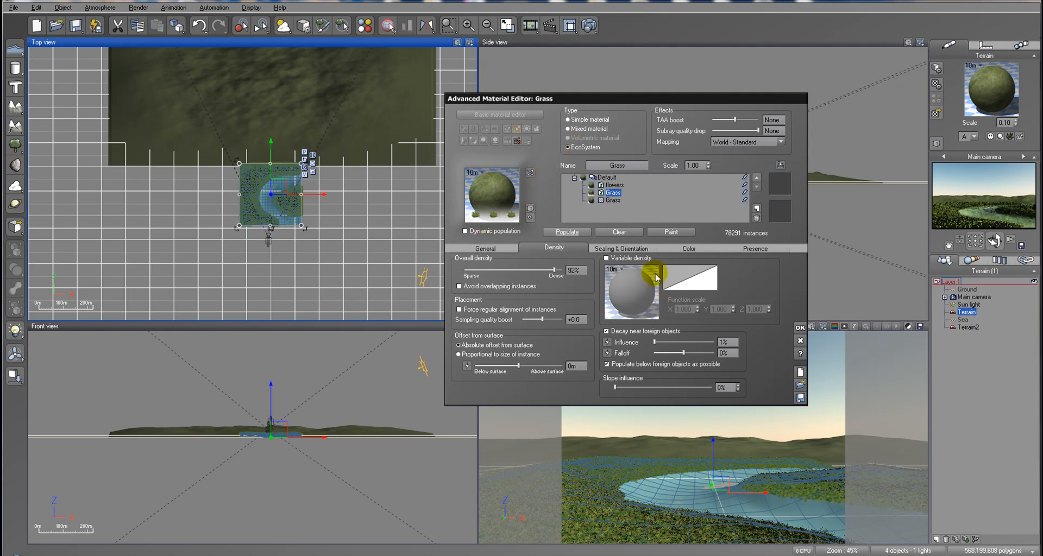
Render the scene to examine the larger, denser grass along the water's edge.
left_click(589, 25)
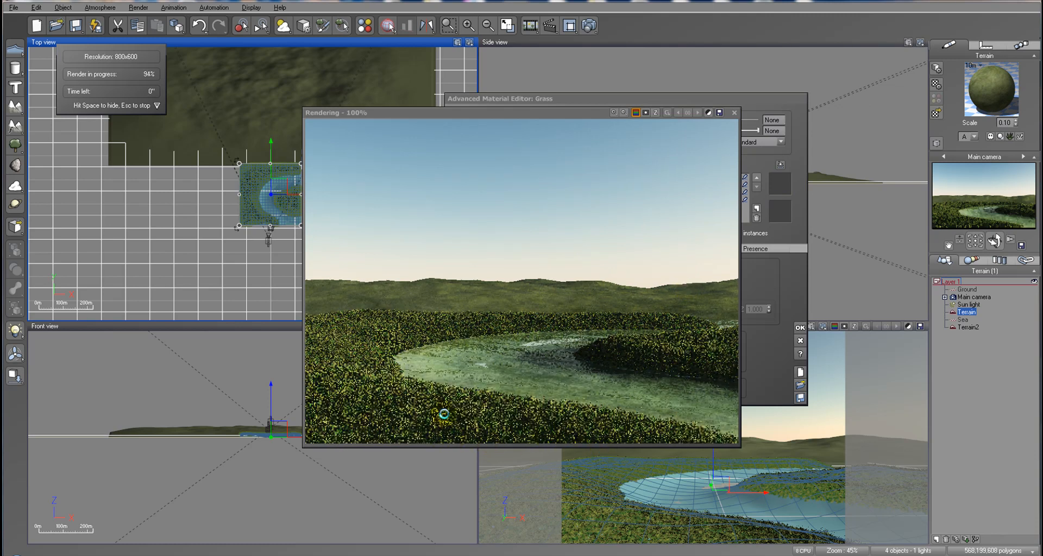
left_click(616, 373)
left_click(732, 113)
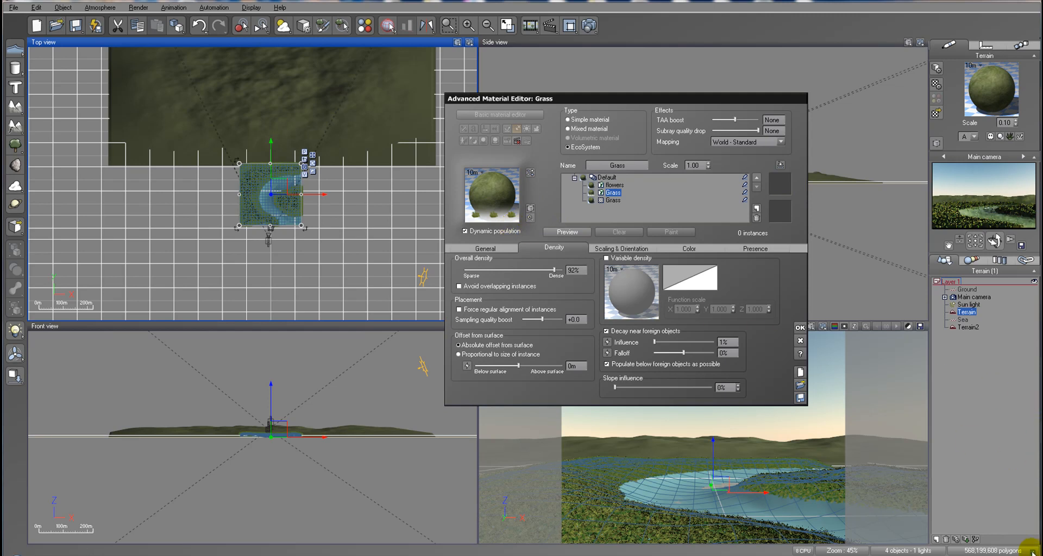
Switch the grass layer to dynamic population and accept the terrain material.
left_click(800, 328)
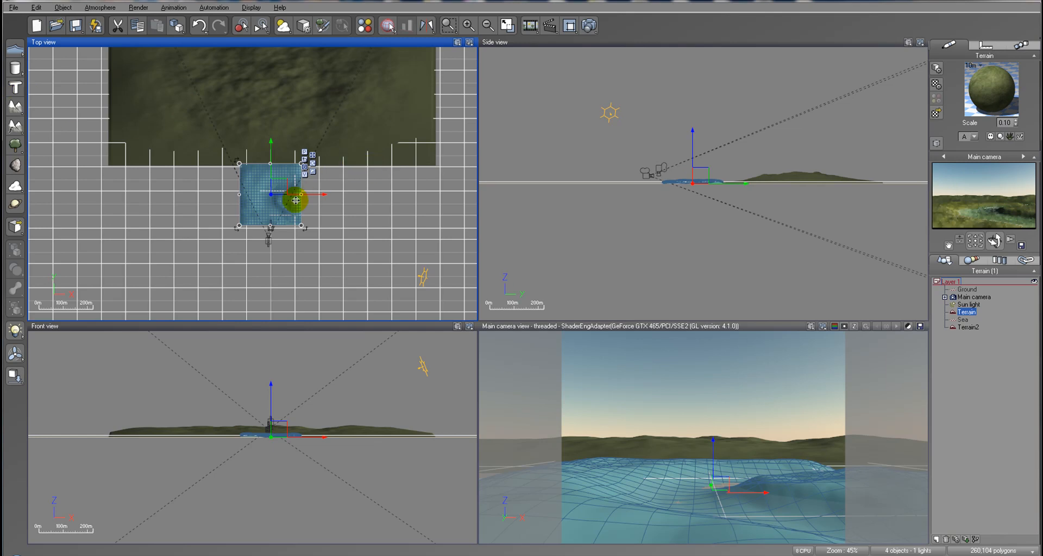
right_click_drag(299, 200, 340, 199)
scroll(340, 203, "up", 6)
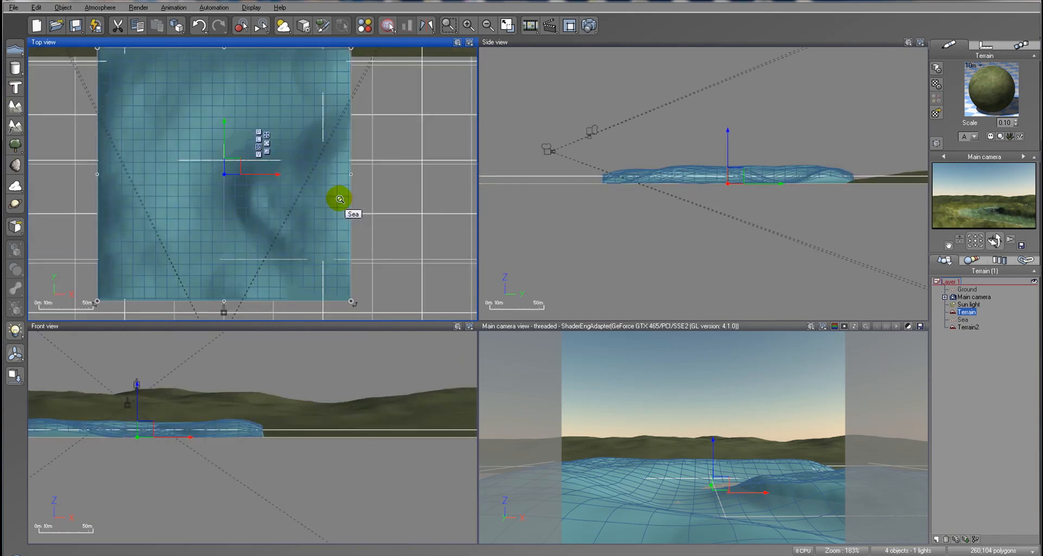
Set the Sea object's material scale to 0.50.
left_click(964, 319)
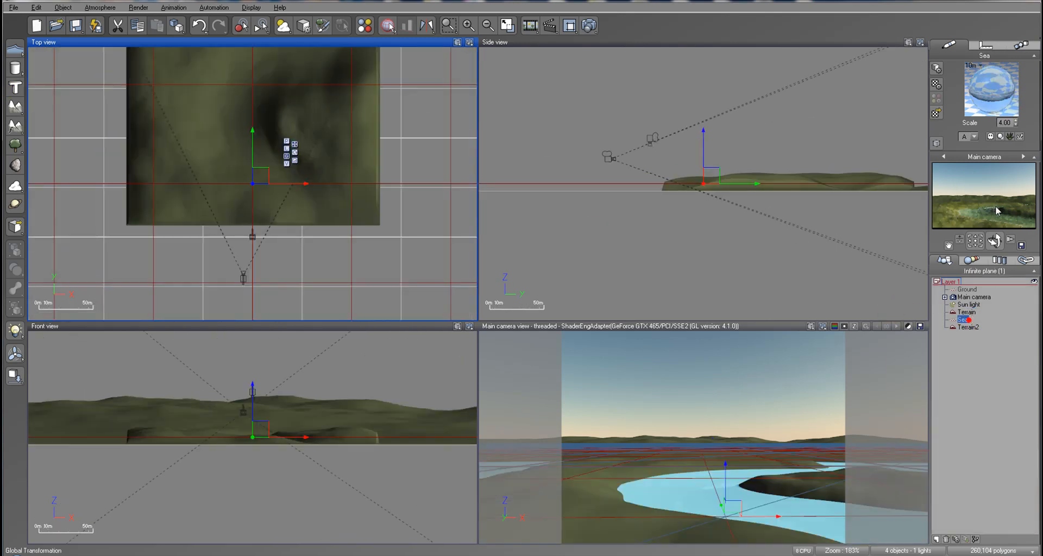
left_click(987, 93)
left_click_drag(1015, 123, 1016, 132)
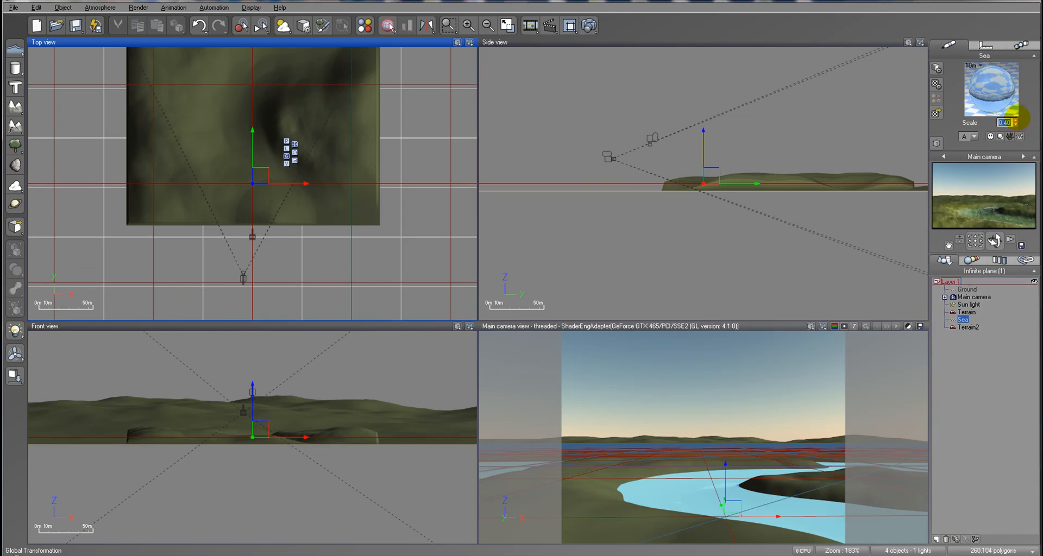
Turn off the Sea's global wave control and set coastal foam to 81% at about 6.59 m depth and wave foam amount to 36%.
left_click(964, 320)
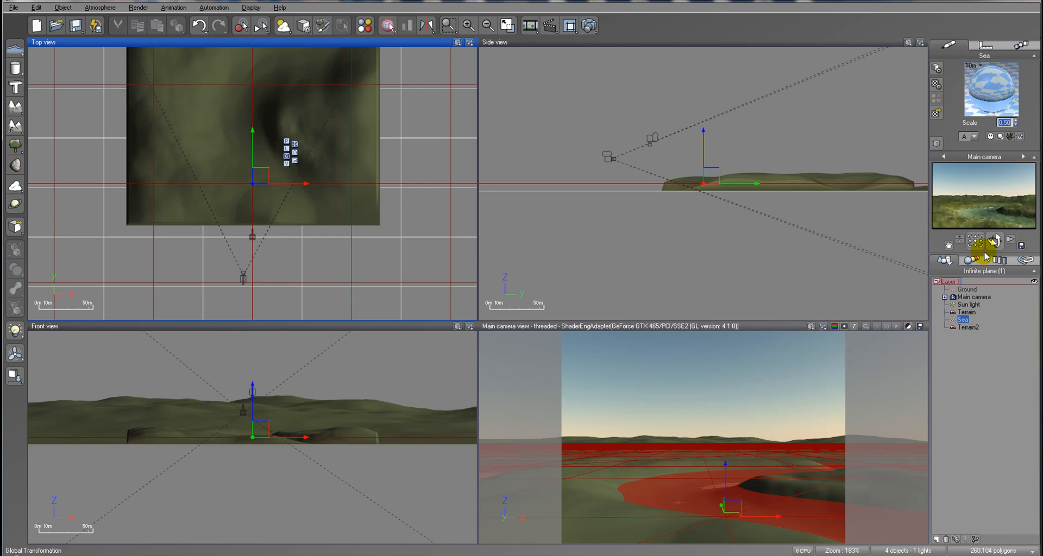
right_click(966, 321)
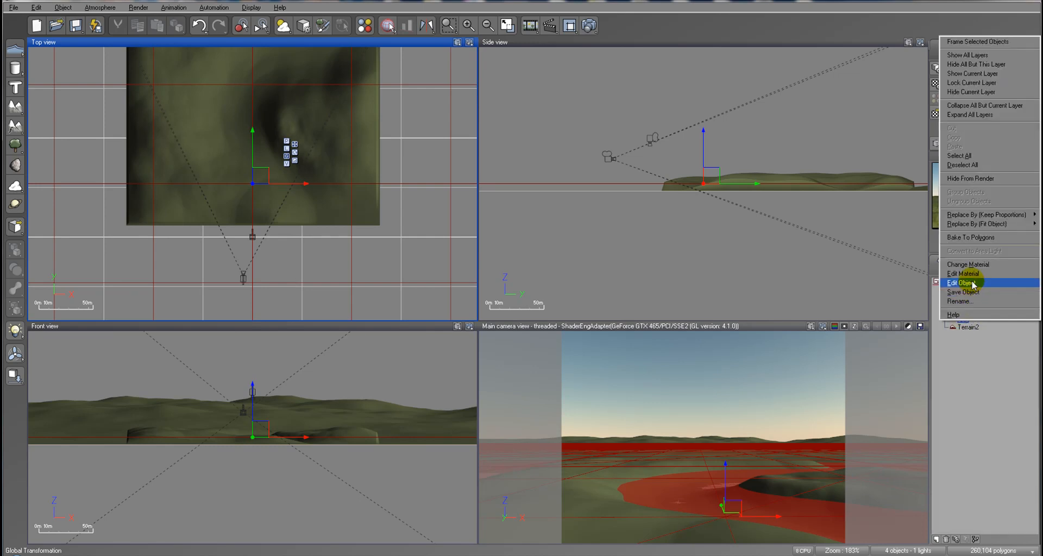
left_click(971, 281)
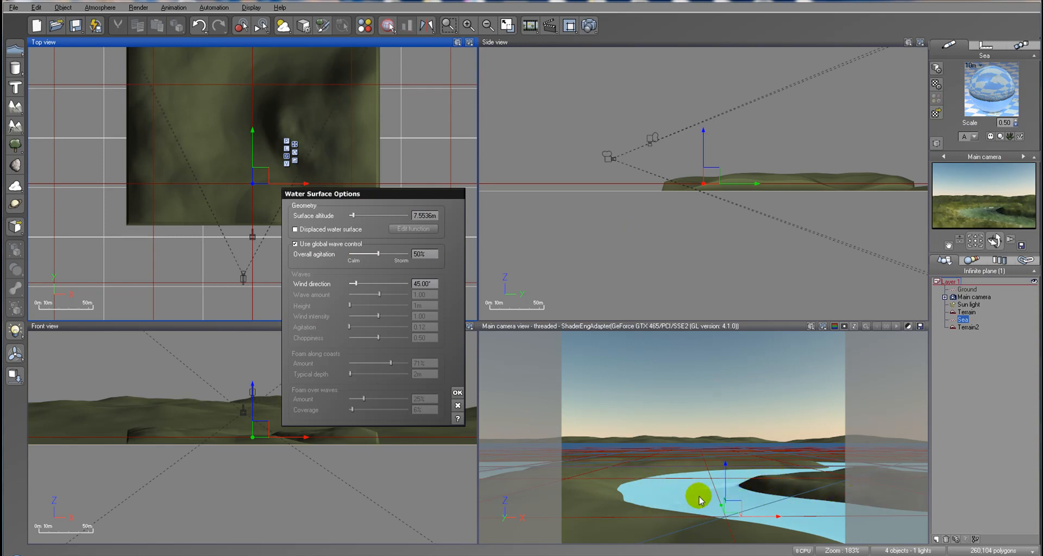
left_click(318, 244)
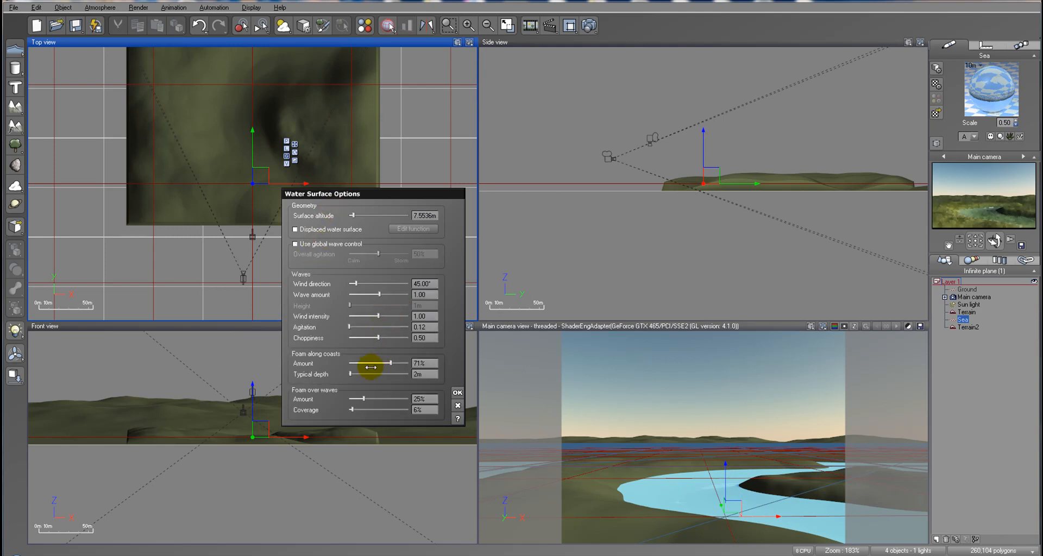
left_click_drag(359, 372, 360, 372)
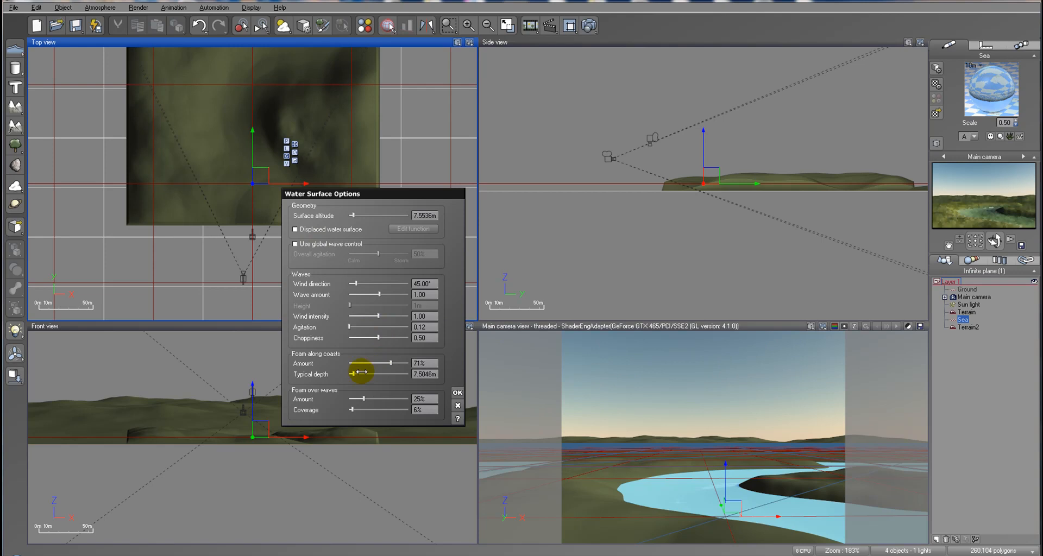
left_click(393, 364)
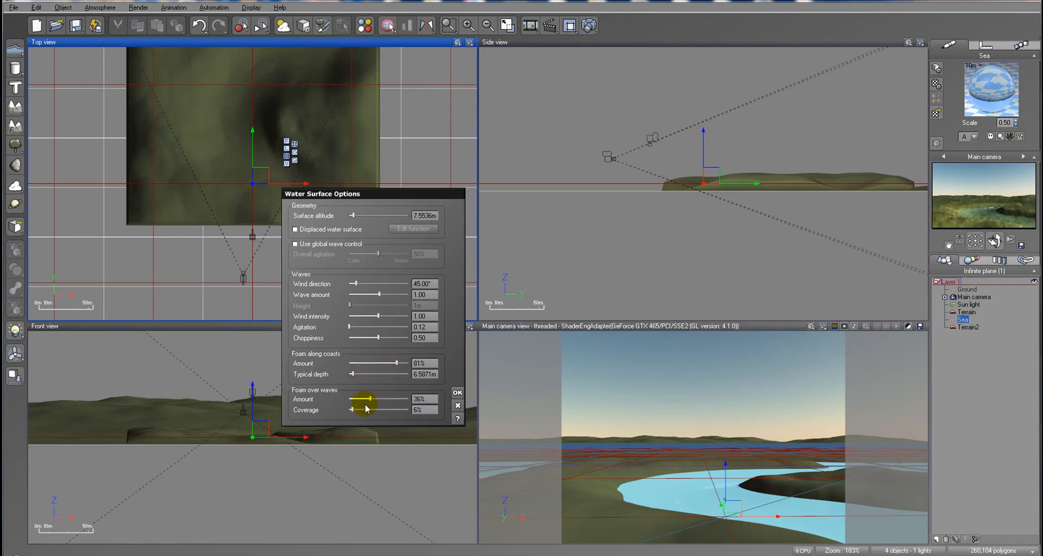
left_click(457, 393)
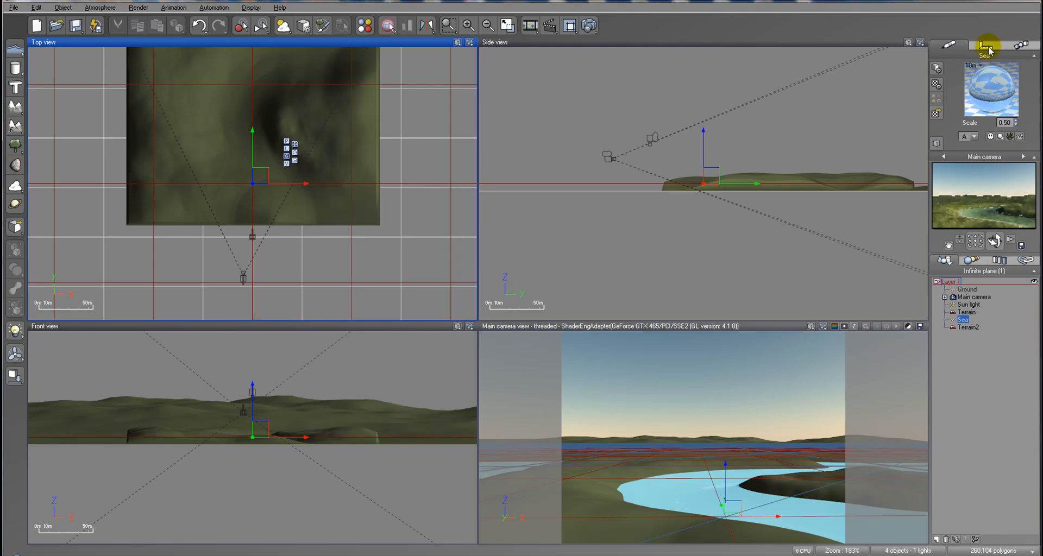
Change the overall color of the Sea material's Foam layer to a dark olive, about RGB 112, 113, 66.
double_click(997, 80)
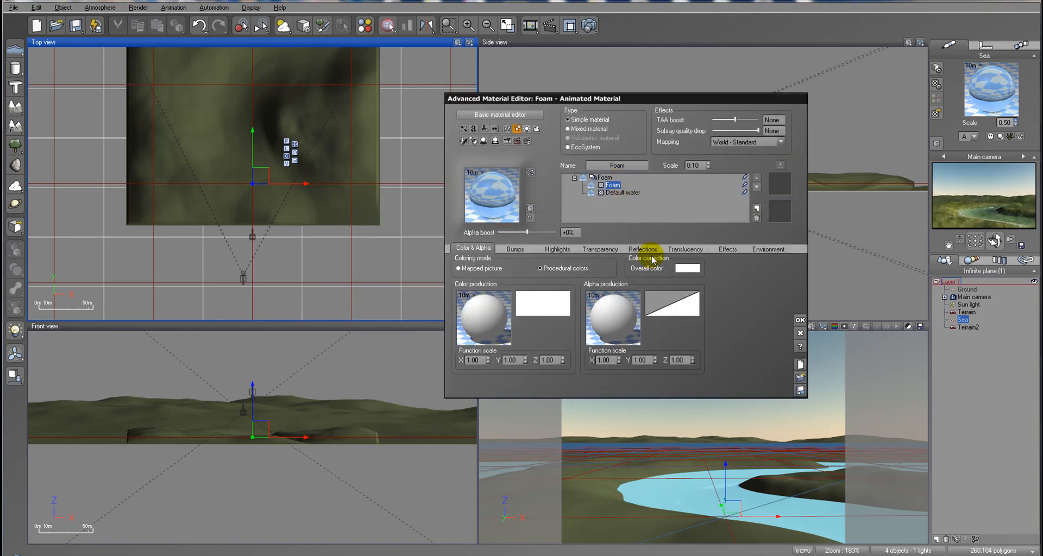
right_click(687, 267)
left_click(706, 274)
left_click(398, 356)
left_click(487, 334)
left_click_drag(486, 336, 486, 344)
left_click_drag(398, 356, 397, 353)
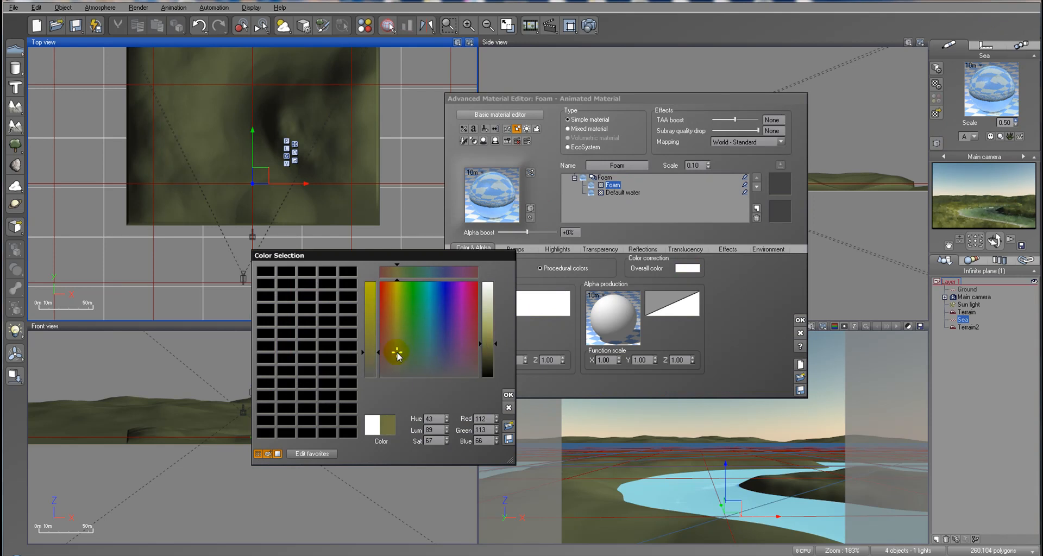
left_click(508, 395)
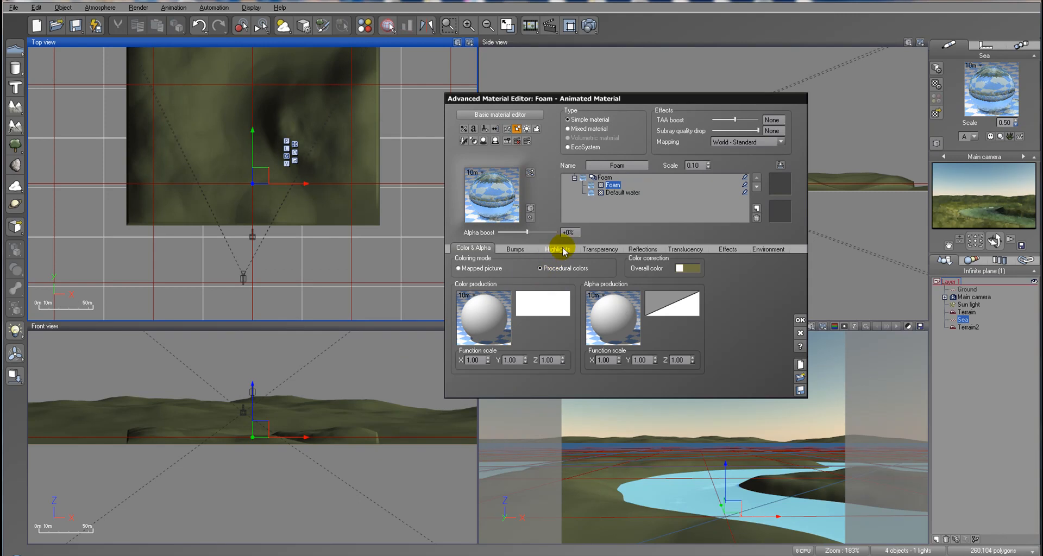
Change the overall color of the Sea material's Default water layer to a dark blue-grey.
left_click(623, 193)
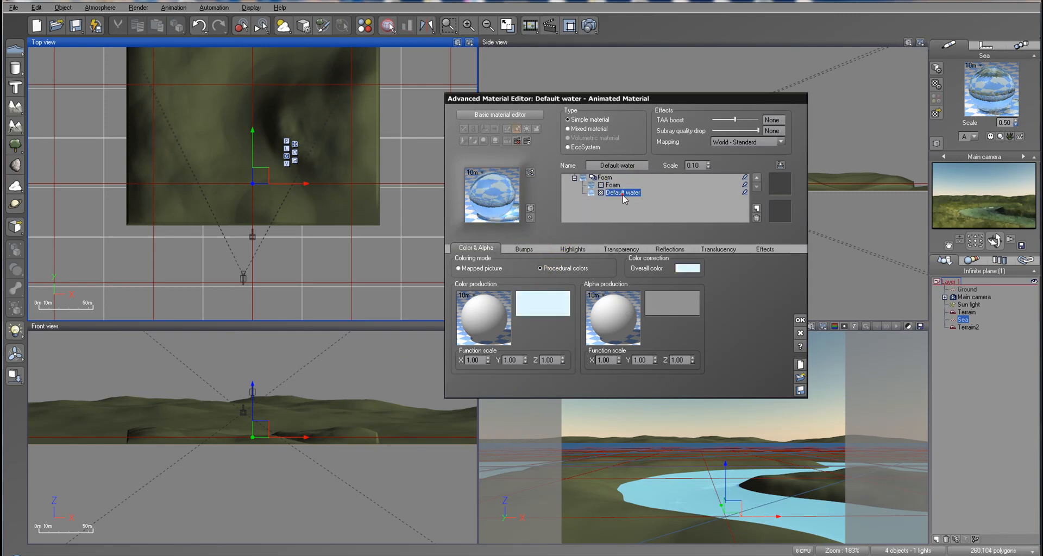
left_click(692, 266)
left_click(702, 272)
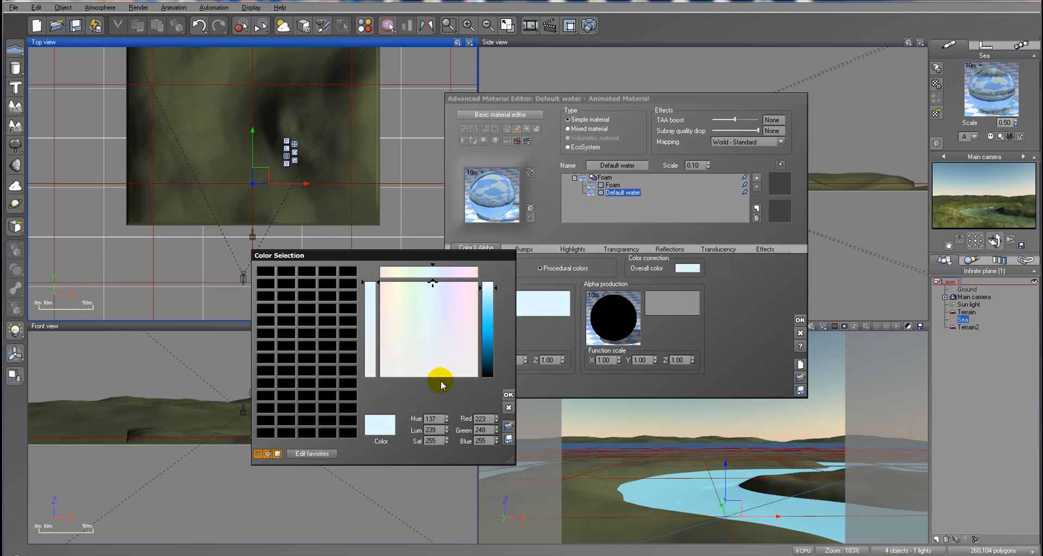
left_click(439, 363)
left_click(487, 356)
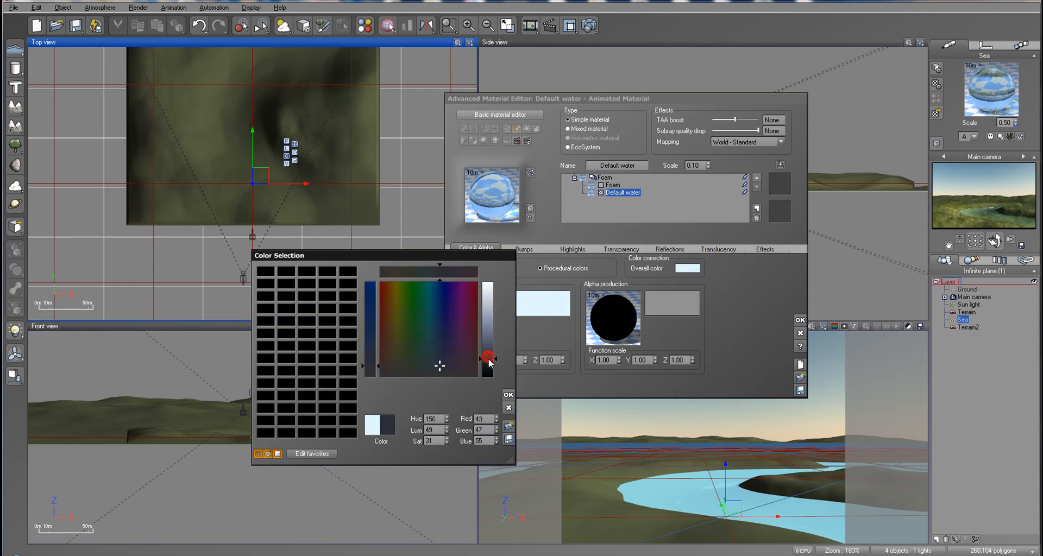
left_click(439, 362)
left_click(508, 395)
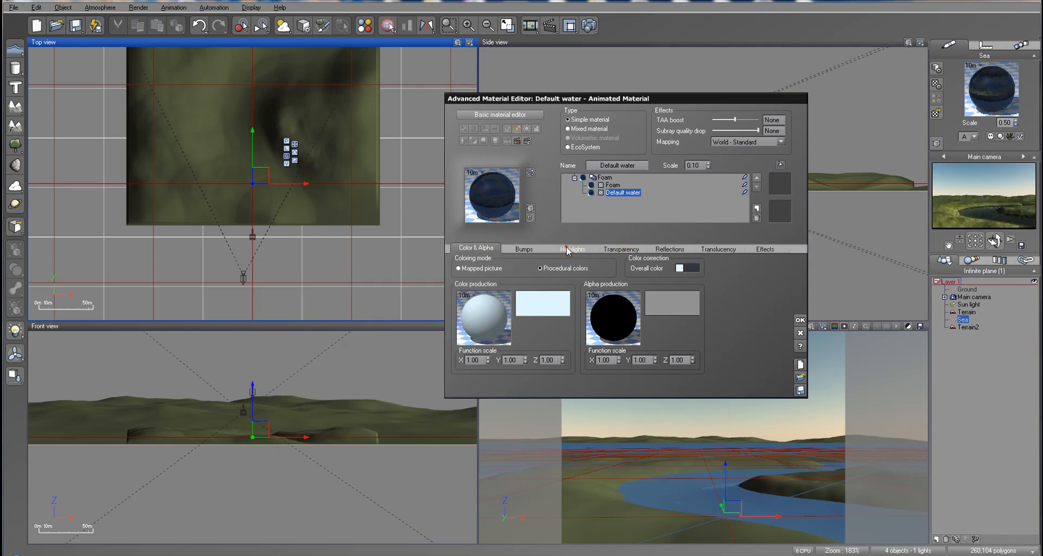
Set the default water's highlights to 100% intensity, 90% size and 59% anisotropy, with bump depth 0.050 and bump scale 0.060, 0.060, 0.090.
left_click(566, 250)
left_click_drag(476, 295, 526, 294)
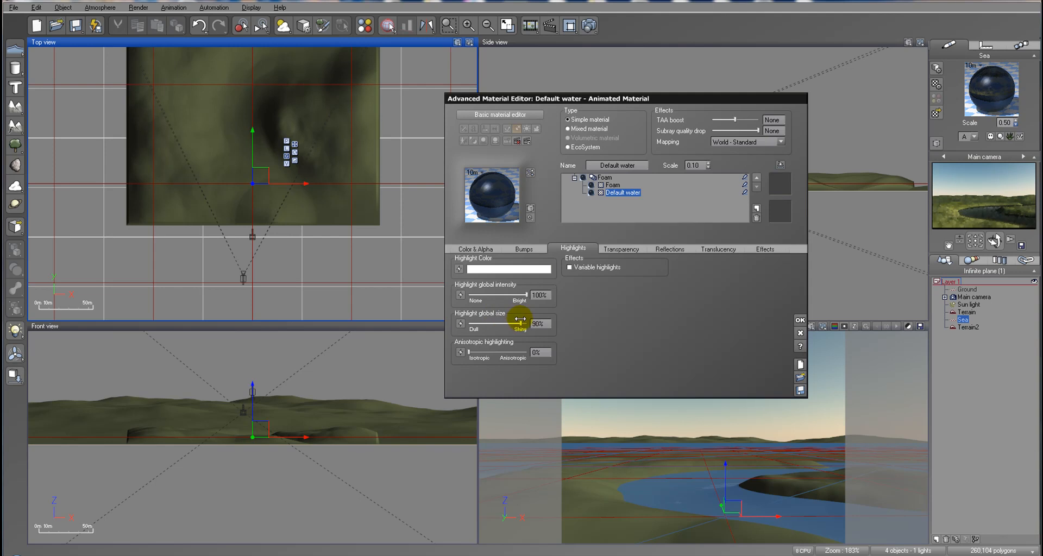
left_click_drag(520, 319, 521, 319)
left_click_drag(468, 352, 474, 353)
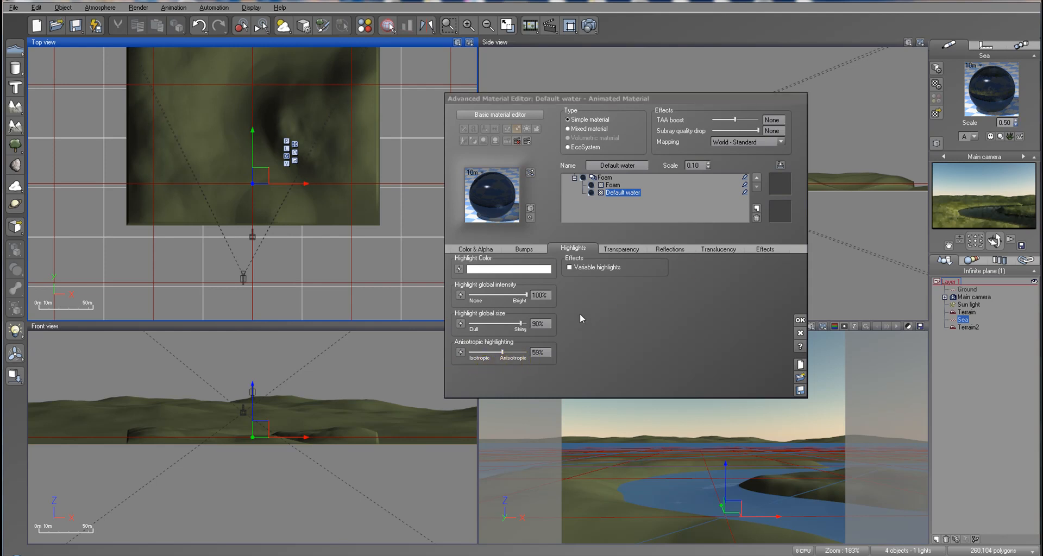
left_click(525, 248)
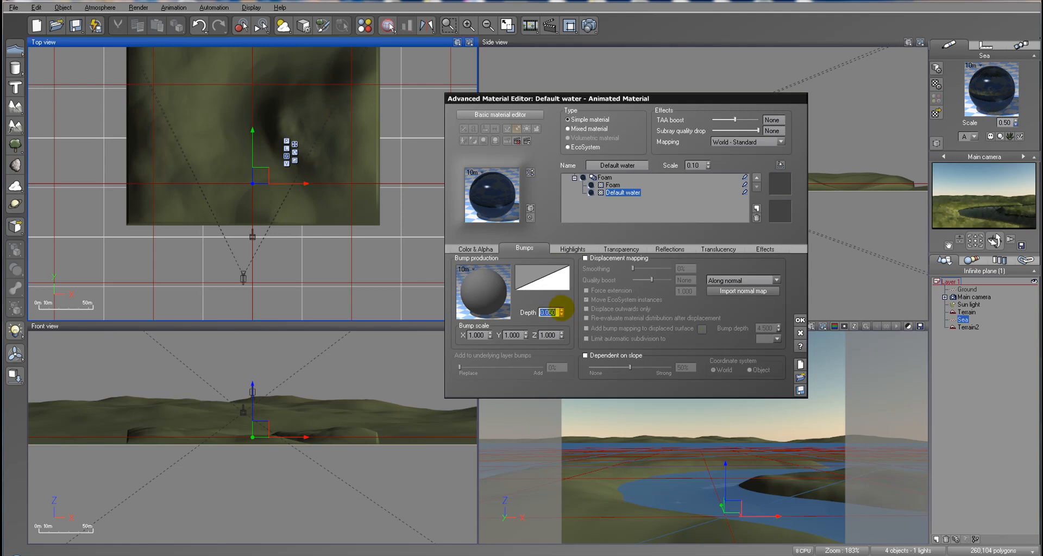
left_click_drag(490, 335, 561, 335)
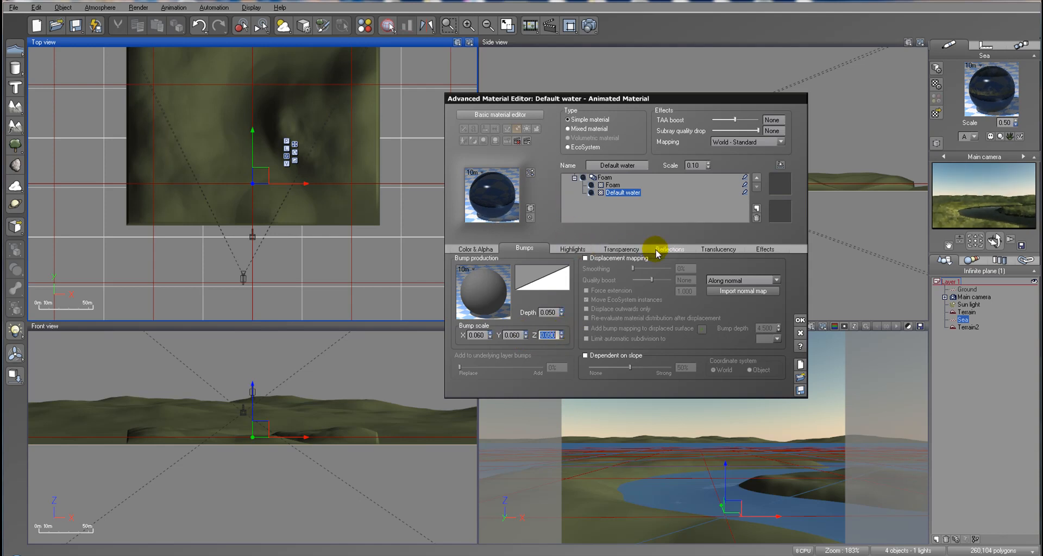
Show the default water's transparency settings and render the scene to examine the water.
left_click(625, 250)
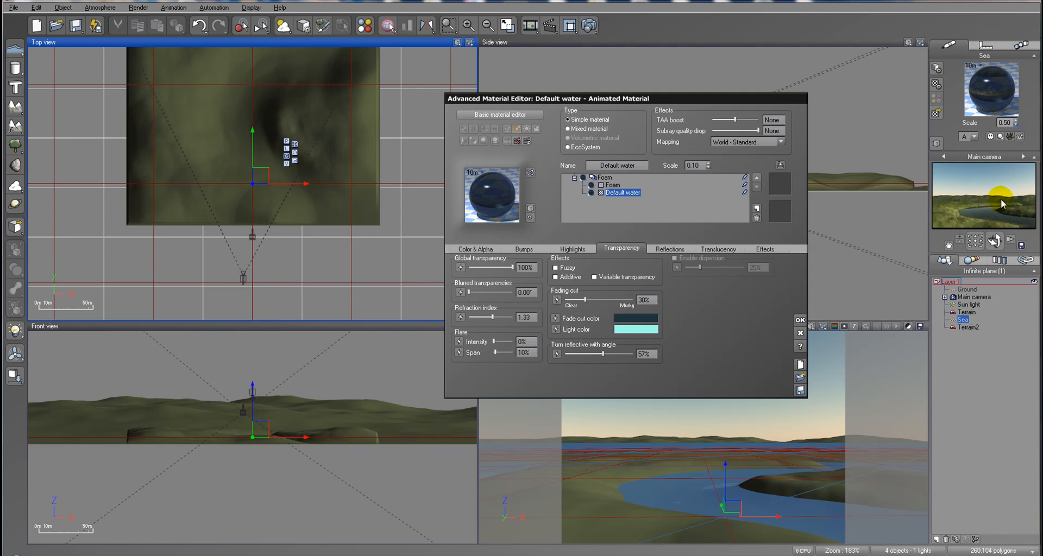
left_click(590, 25)
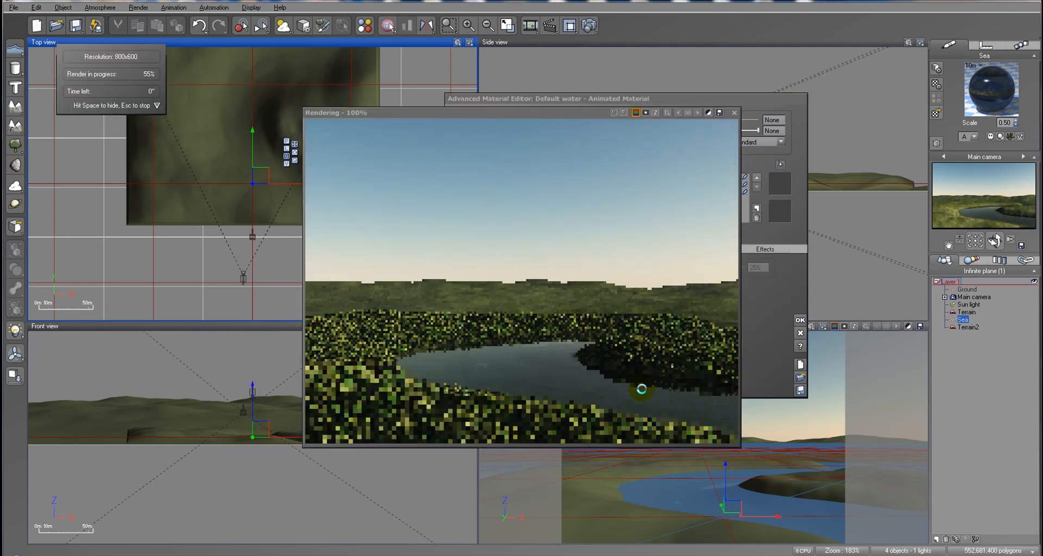